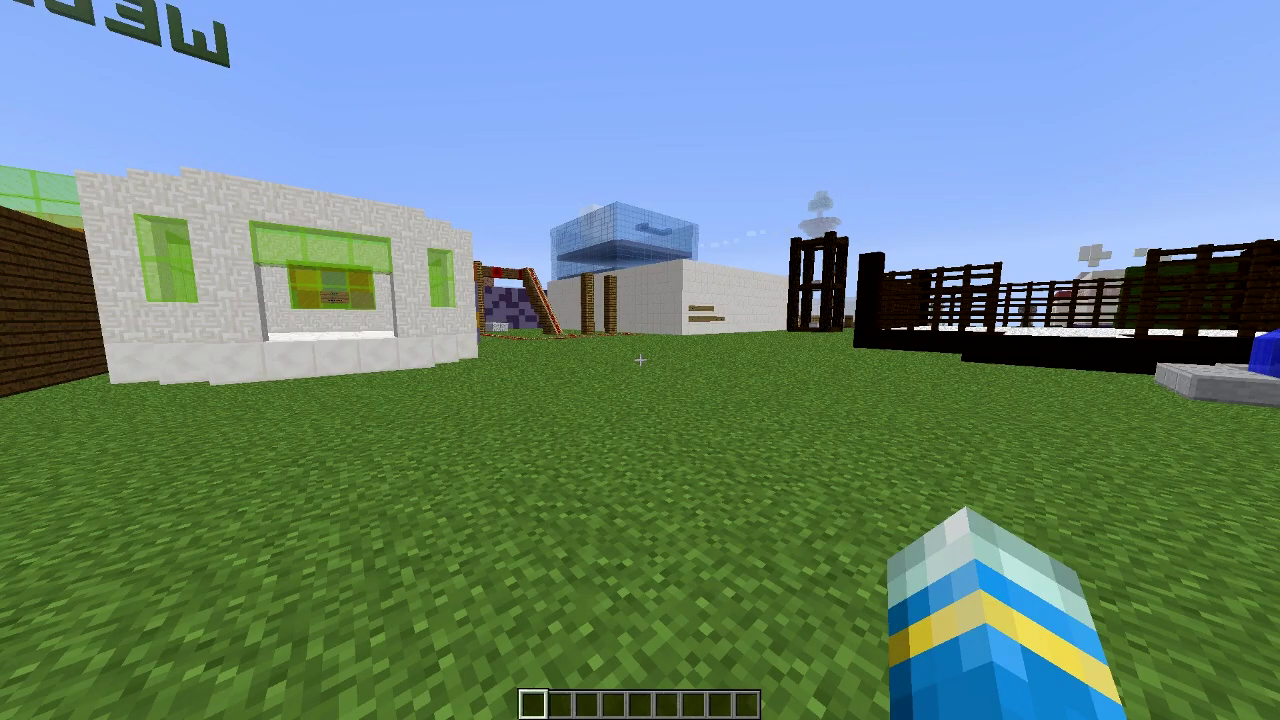
Run /vote, request the second voting site's link from the voting menu, and decline opening the website.
key(w)
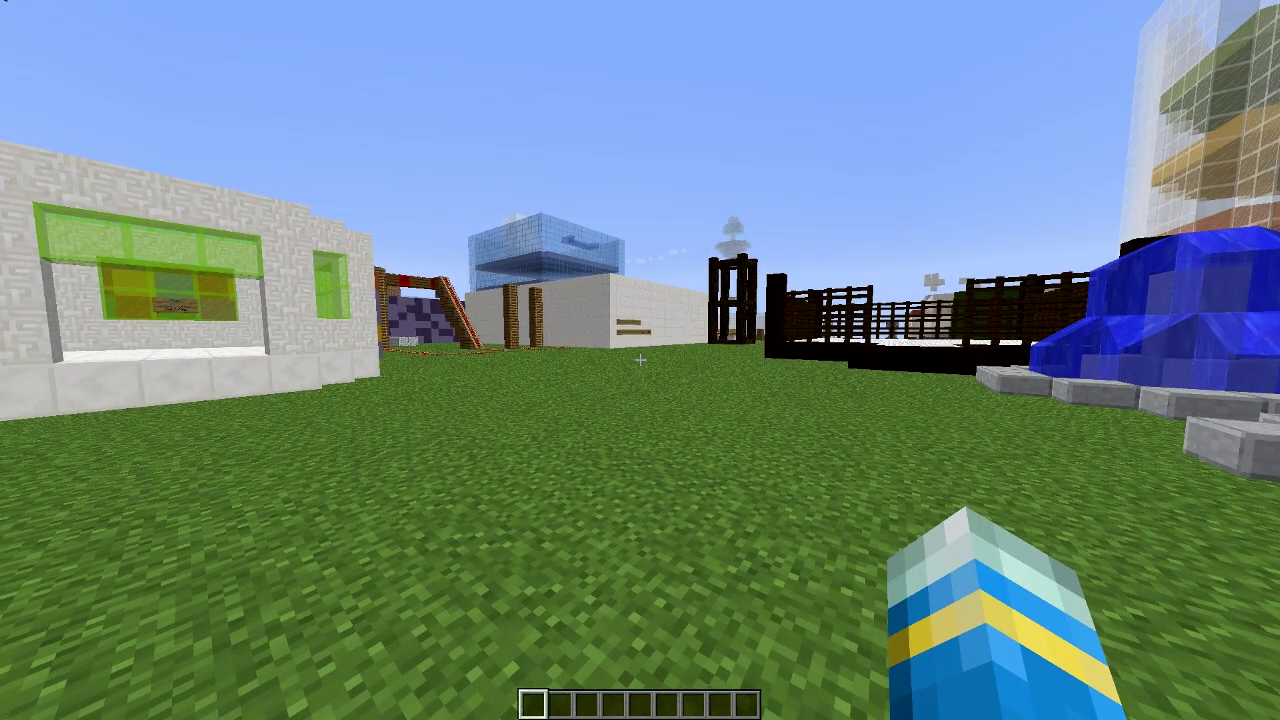
key(a)
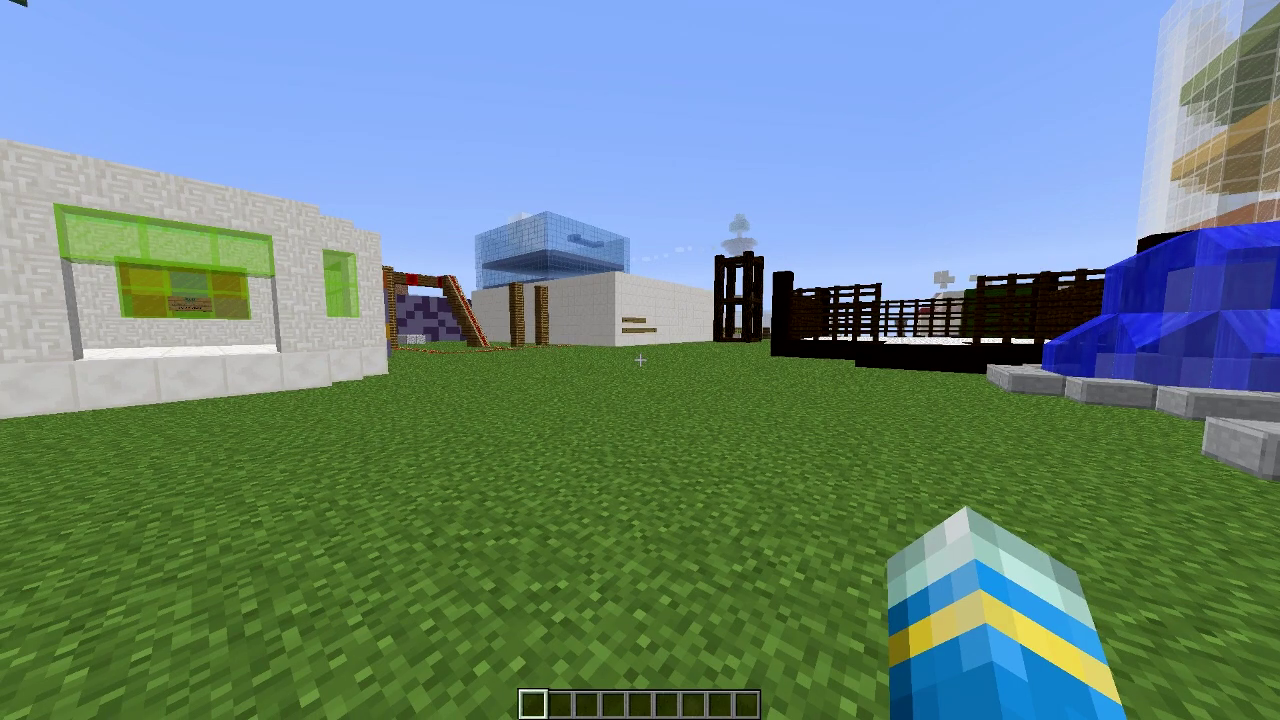
text(/vote)
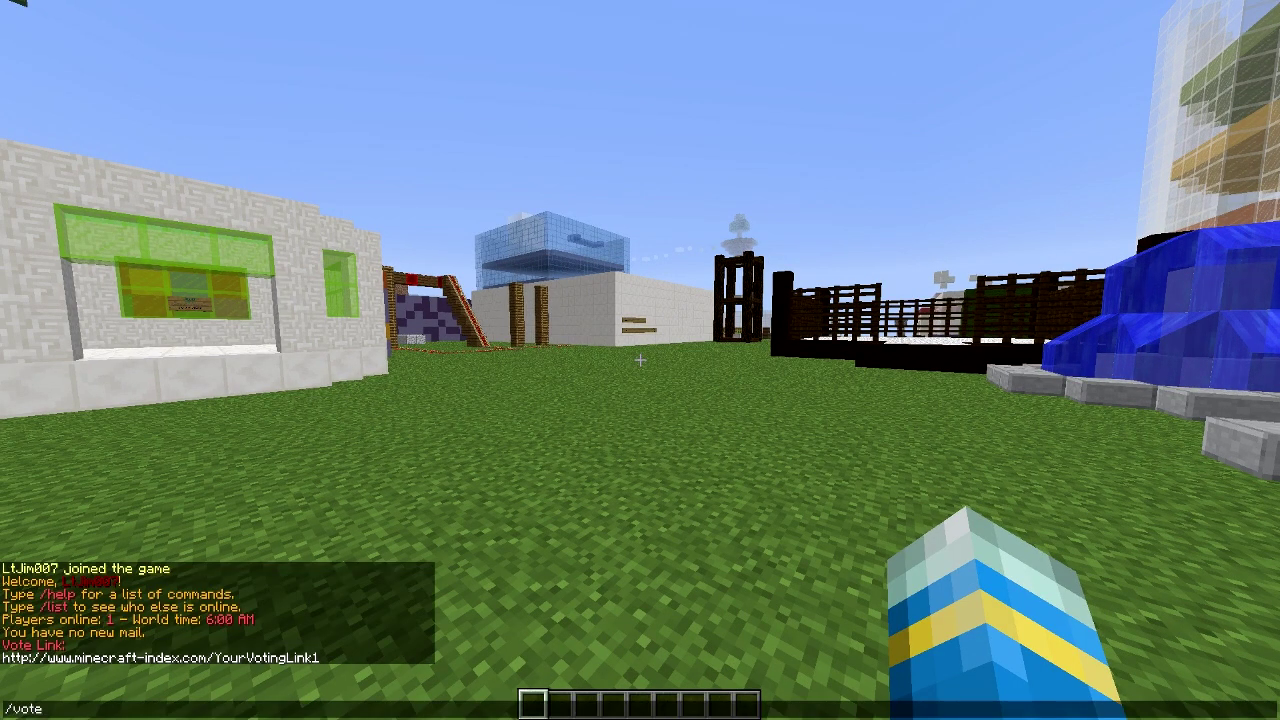
key(Return)
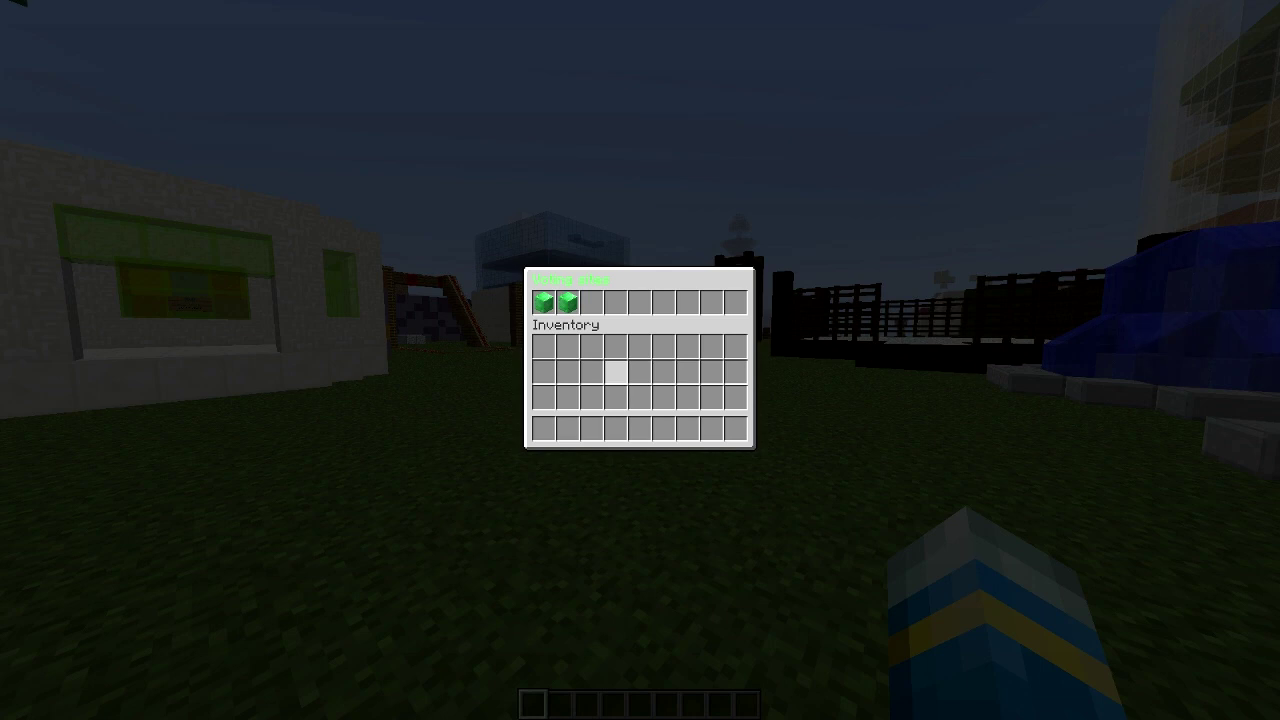
mouse_move(544, 306)
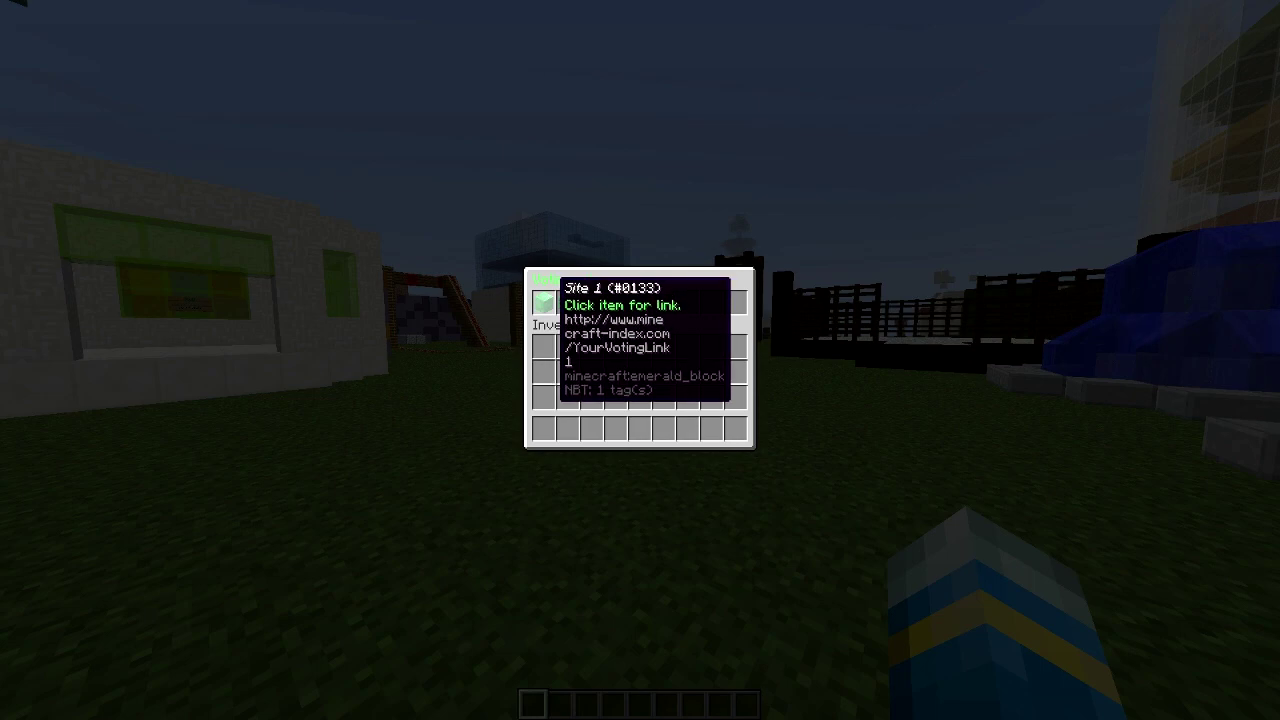
click(566, 300)
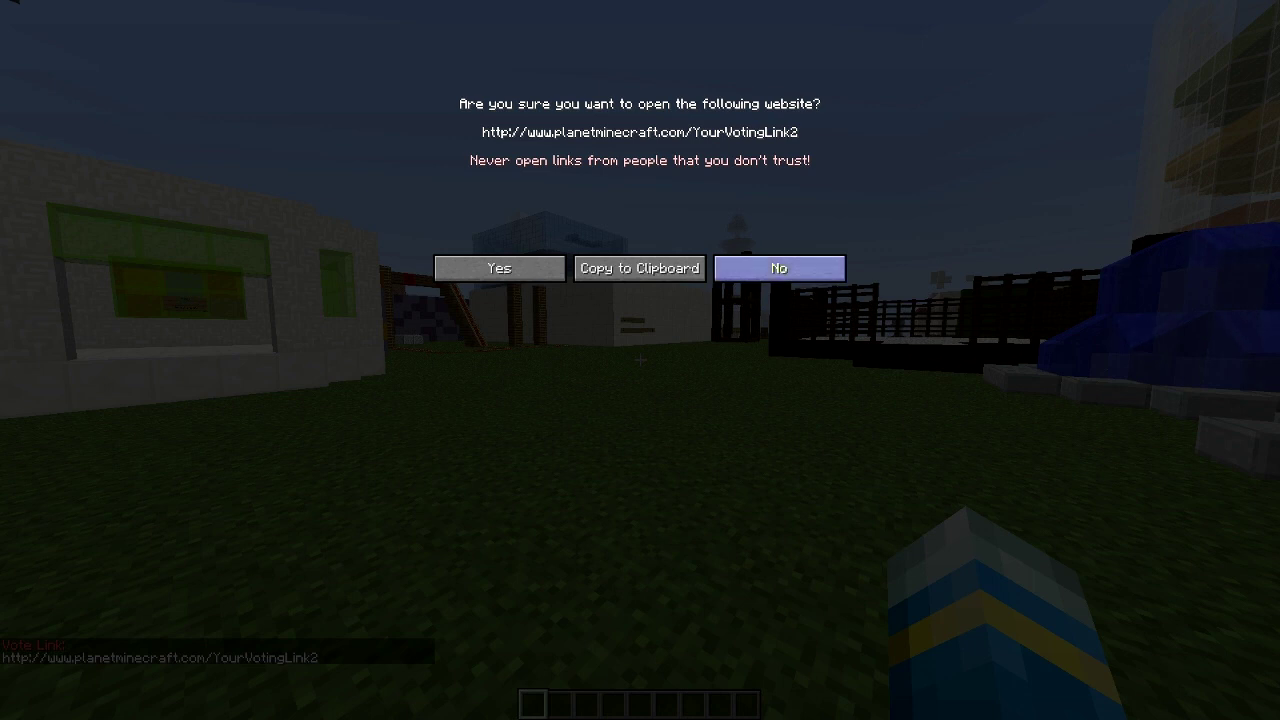
click(779, 268)
key(Escape)
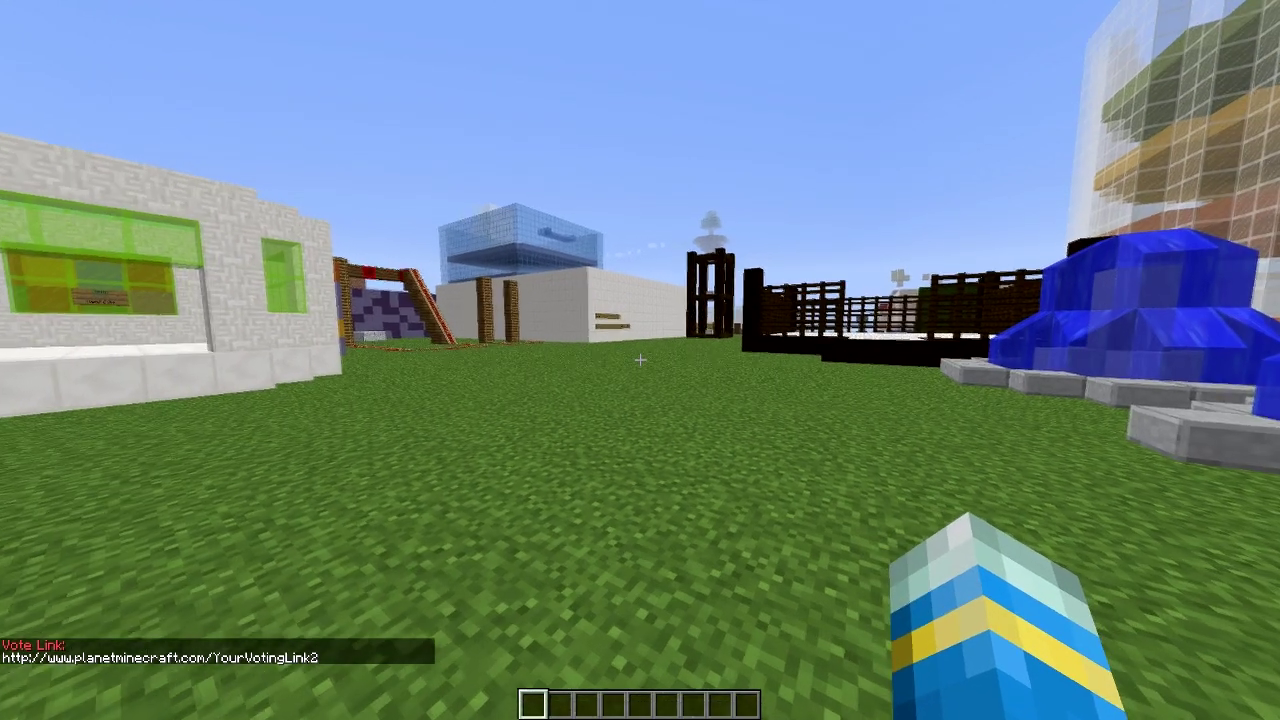
Bring up the voting sites menu again with the /vote command and close it.
text(t)
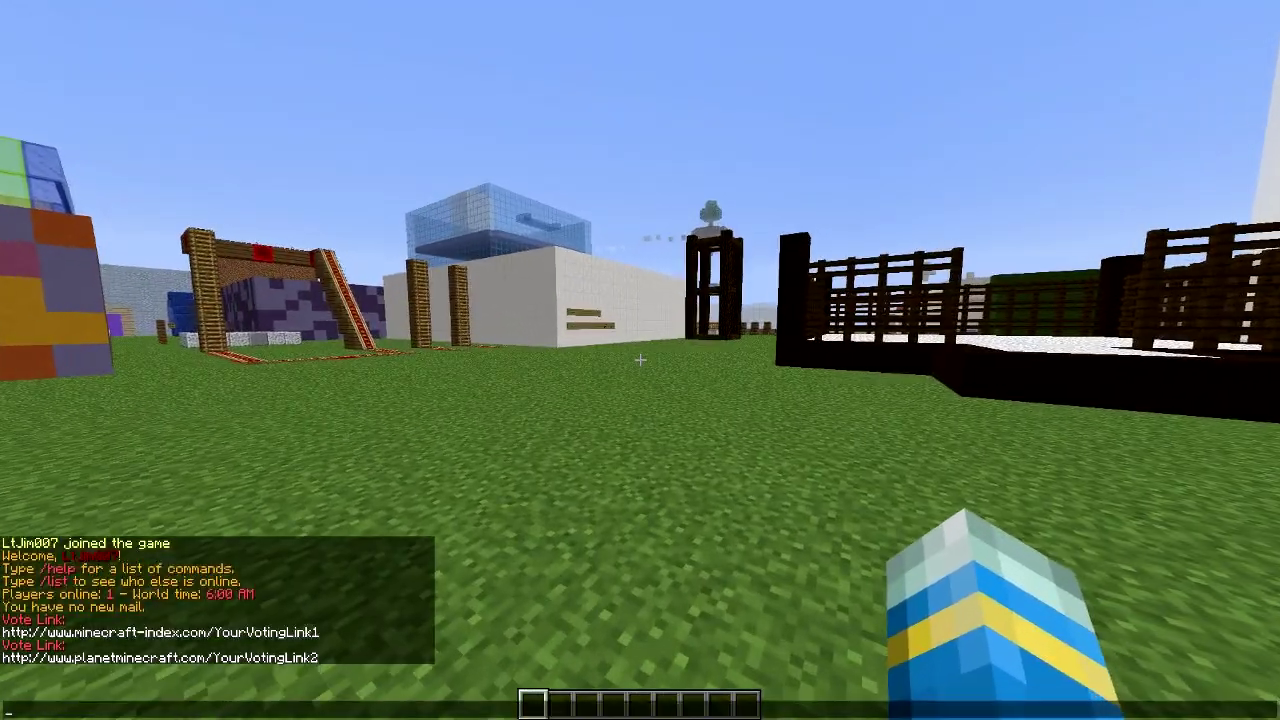
text(/vote)
key(Return)
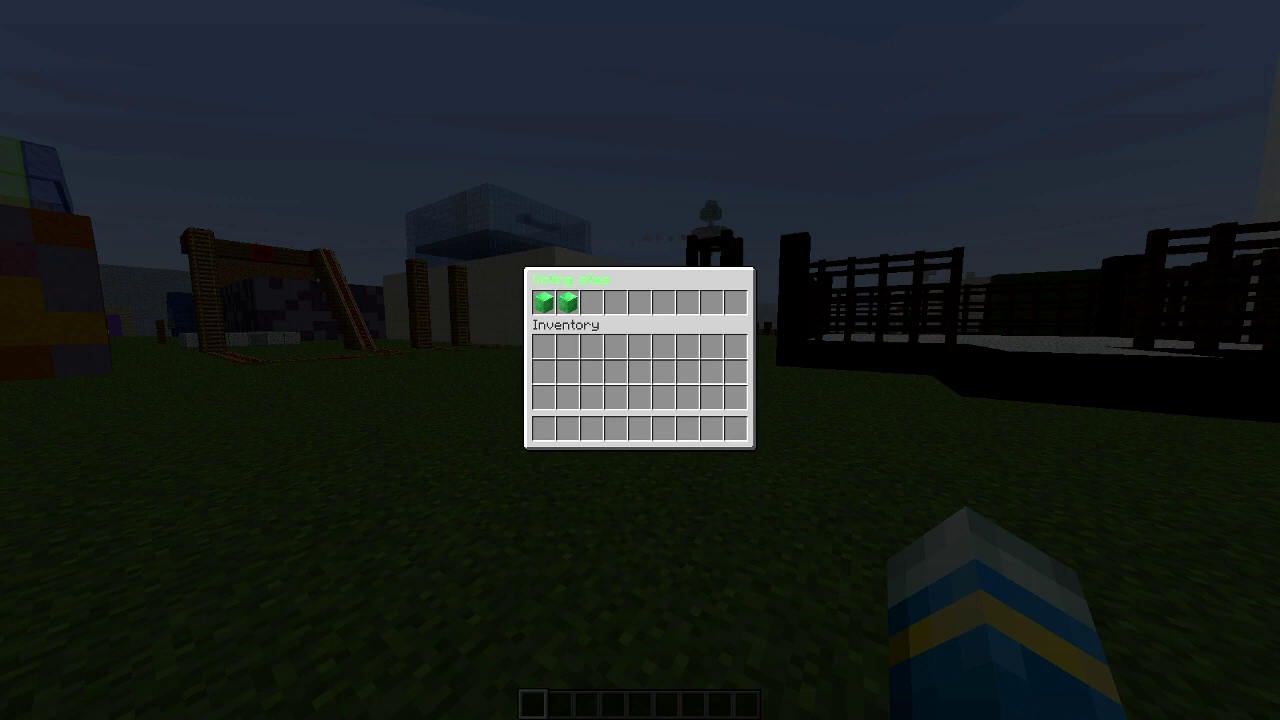
key(Escape)
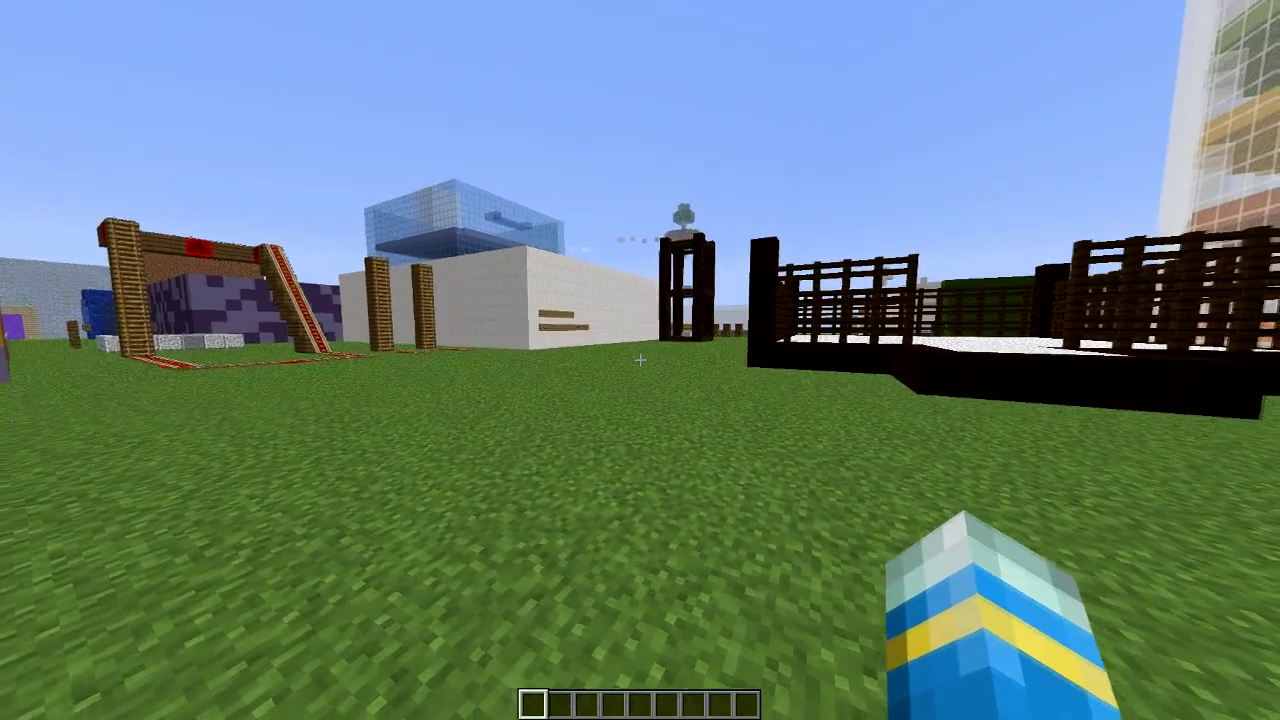
key(w)
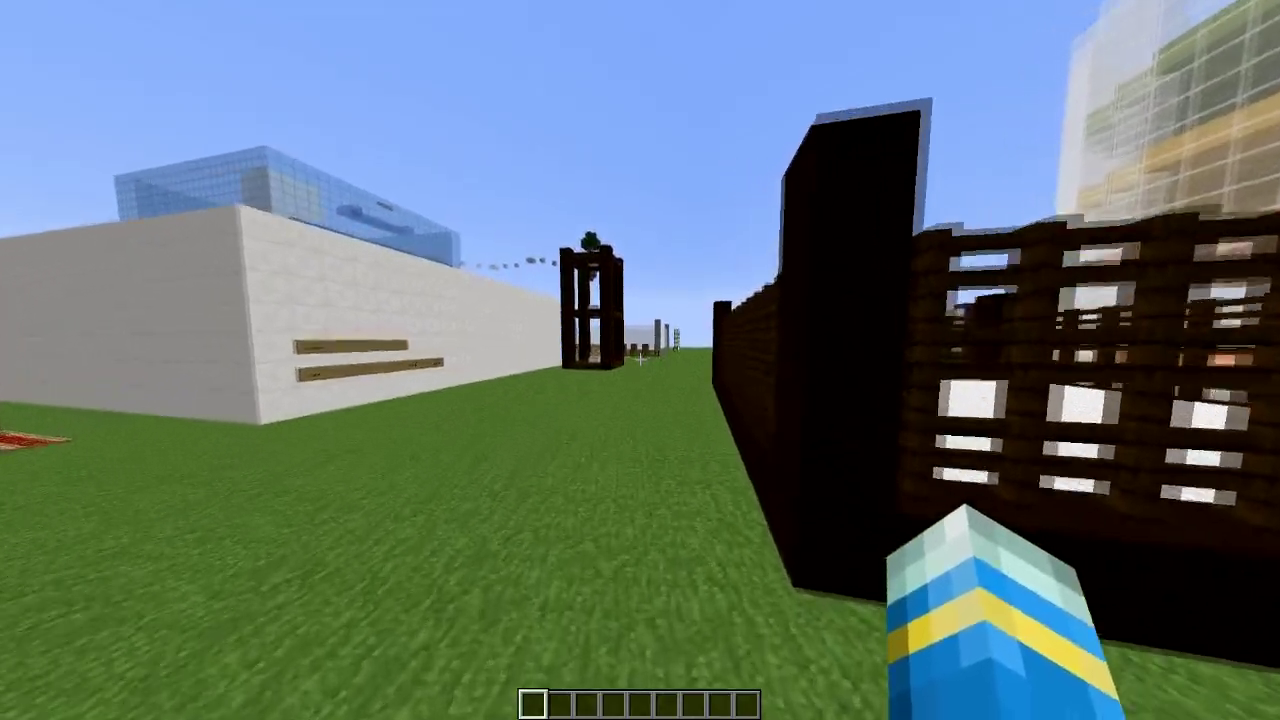
key(w)
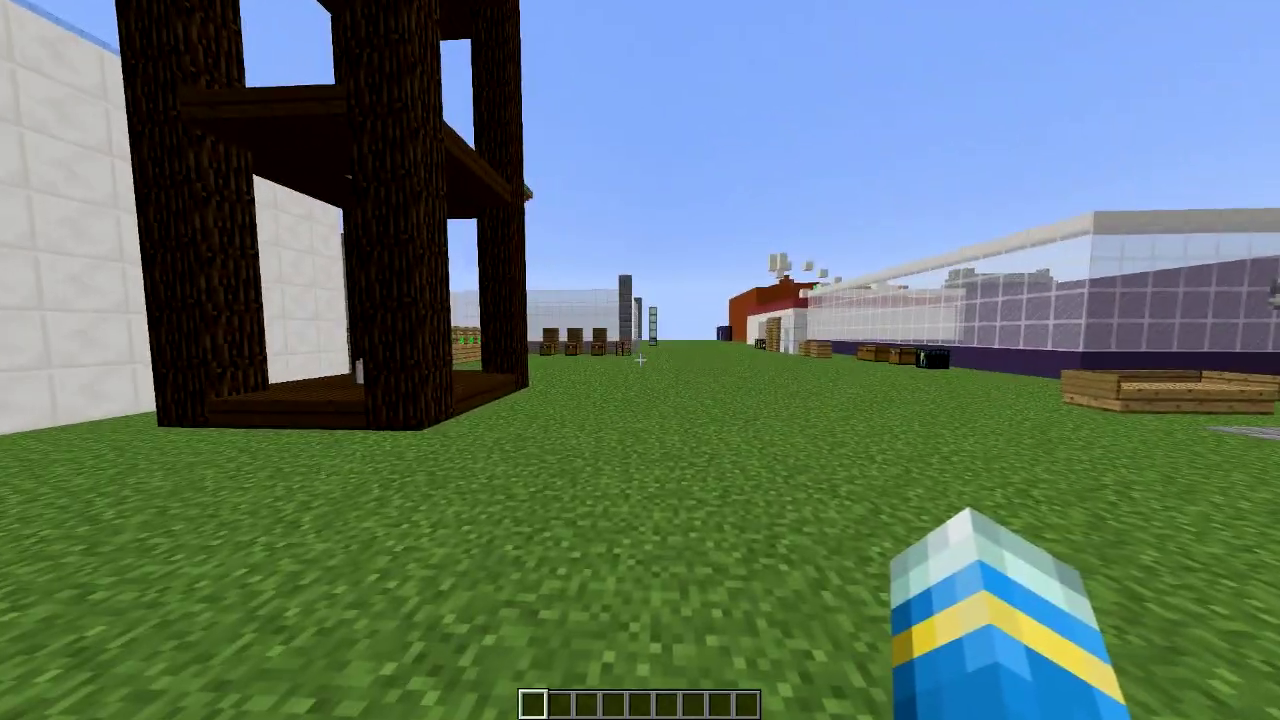
right_click(640, 360)
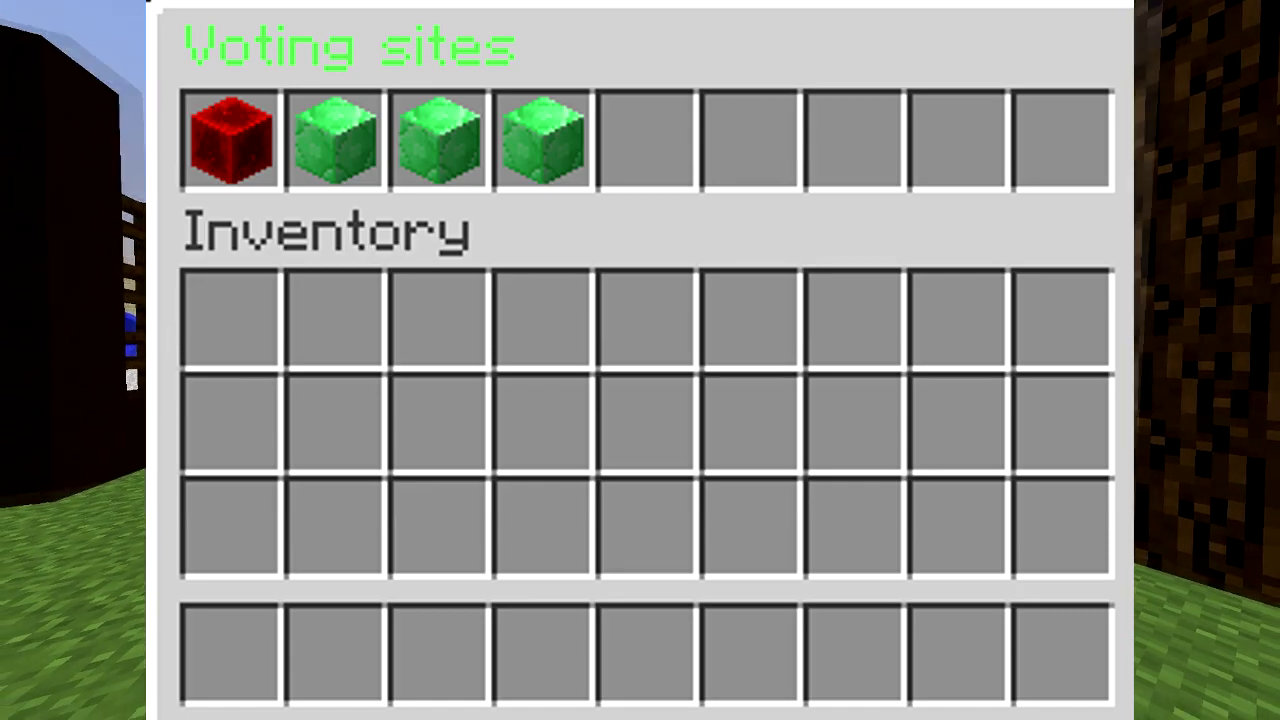
key(Escape)
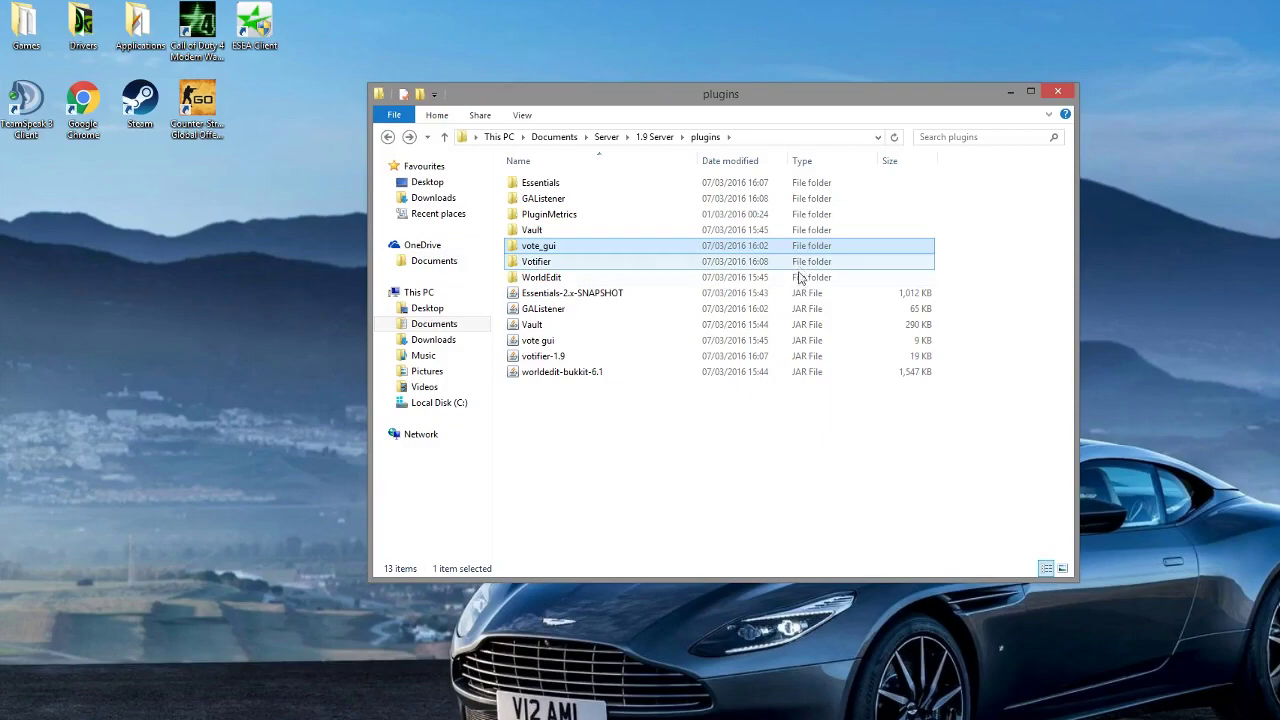
Switch to File Explorer and point out the vote gui, votifier-1.9 and GAListener JAR files in the plugins folder.
click(828, 520)
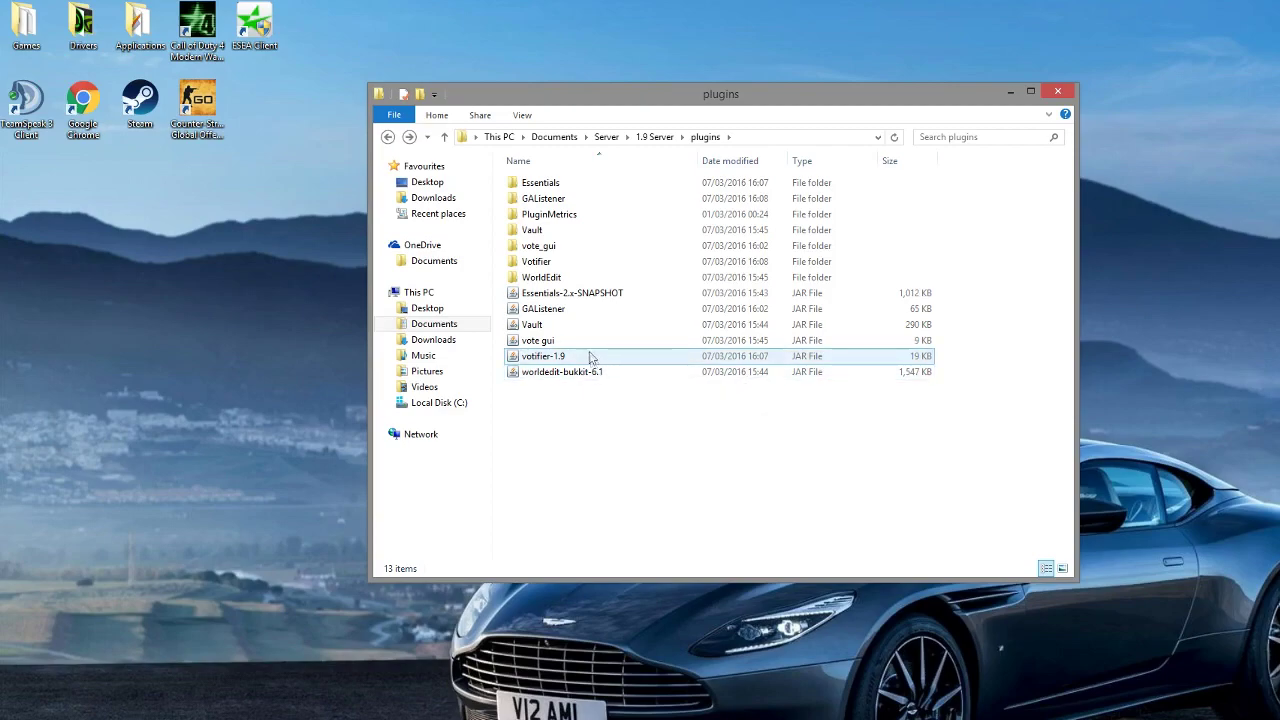
click(566, 343)
click(572, 360)
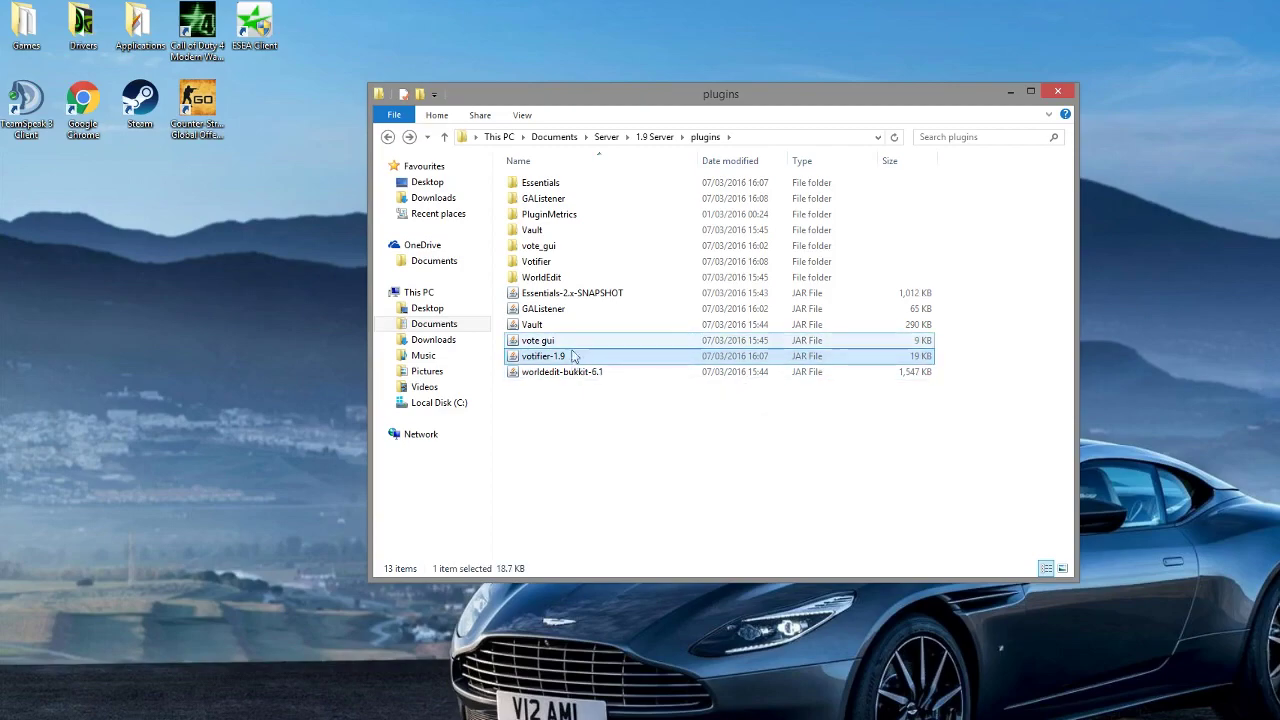
click(576, 314)
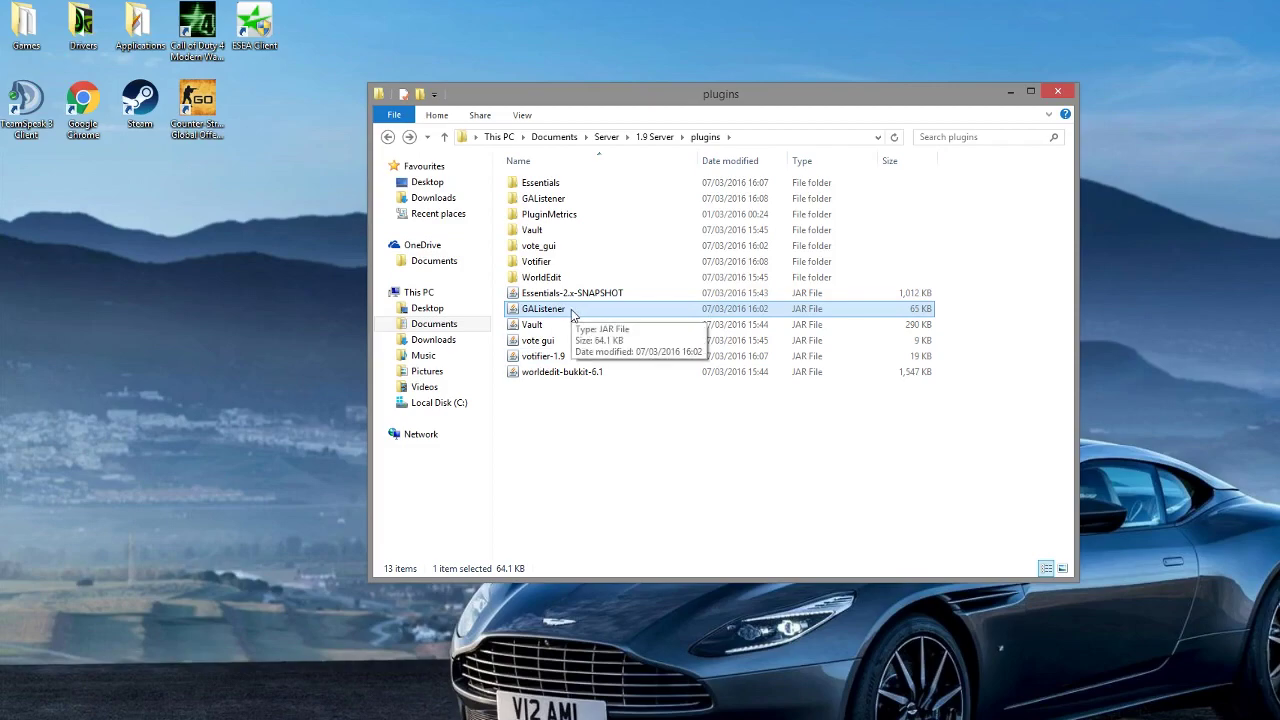
click(574, 314)
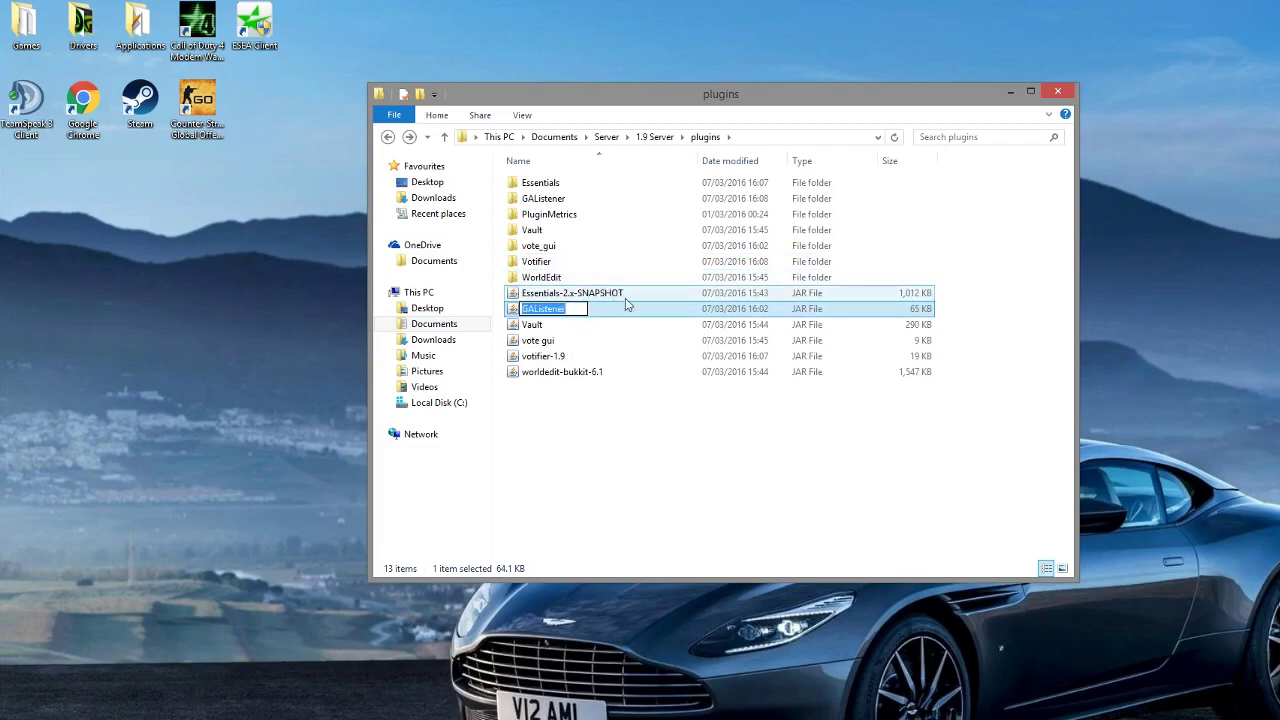
key(Escape)
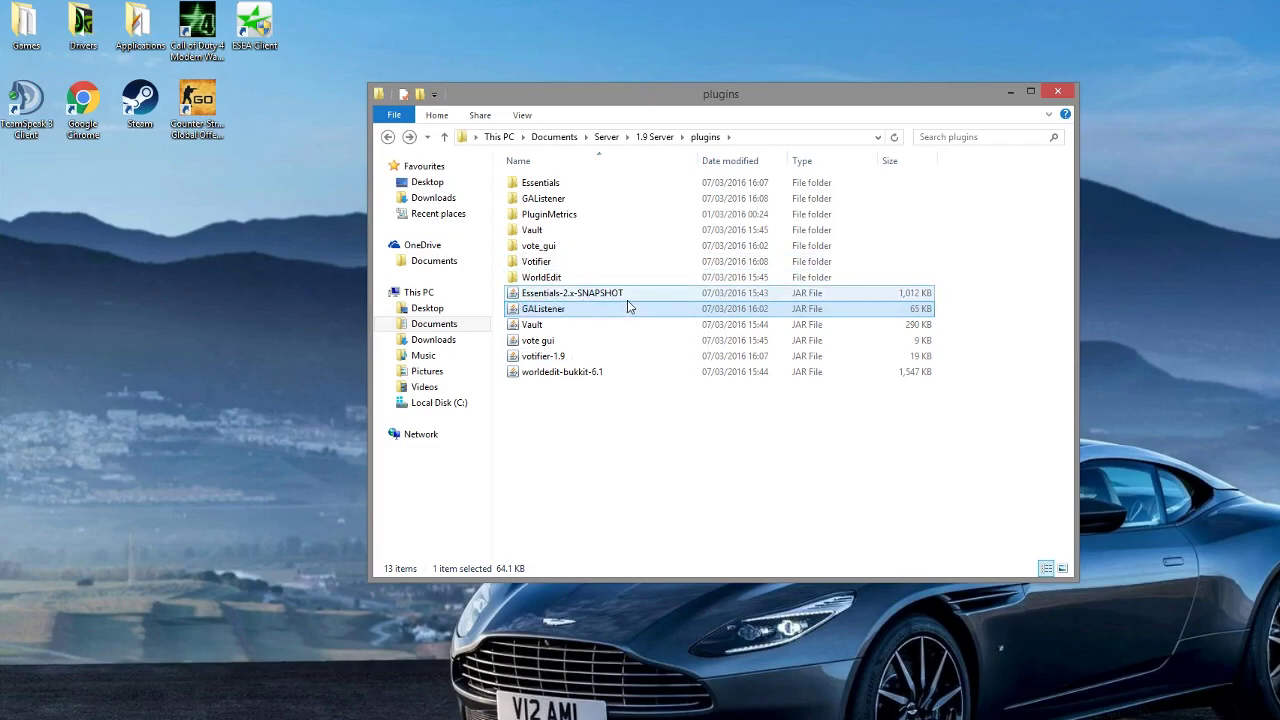
Open GAListener's config.yml in Notepad++ and highlight the '/voted {username} {service}' command under the default service.
double_click(589, 198)
double_click(603, 183)
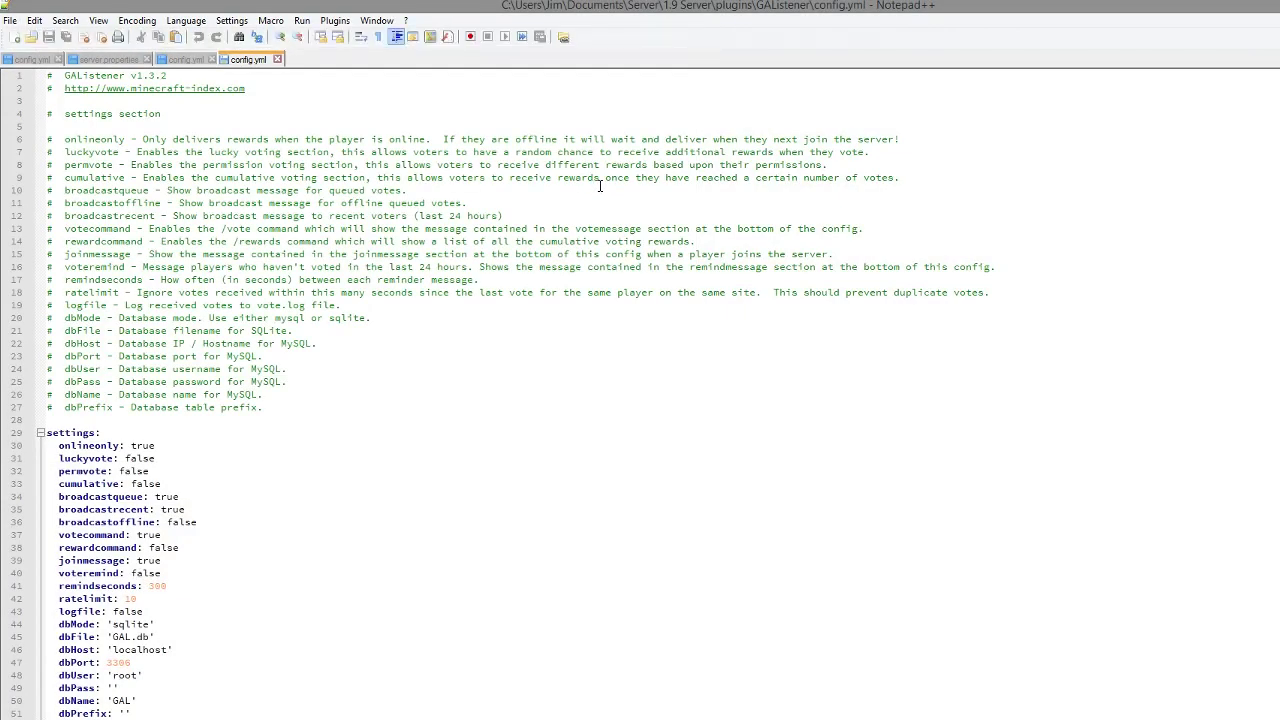
scroll(600, 185, down, 12)
drag(101, 318, 38, 318)
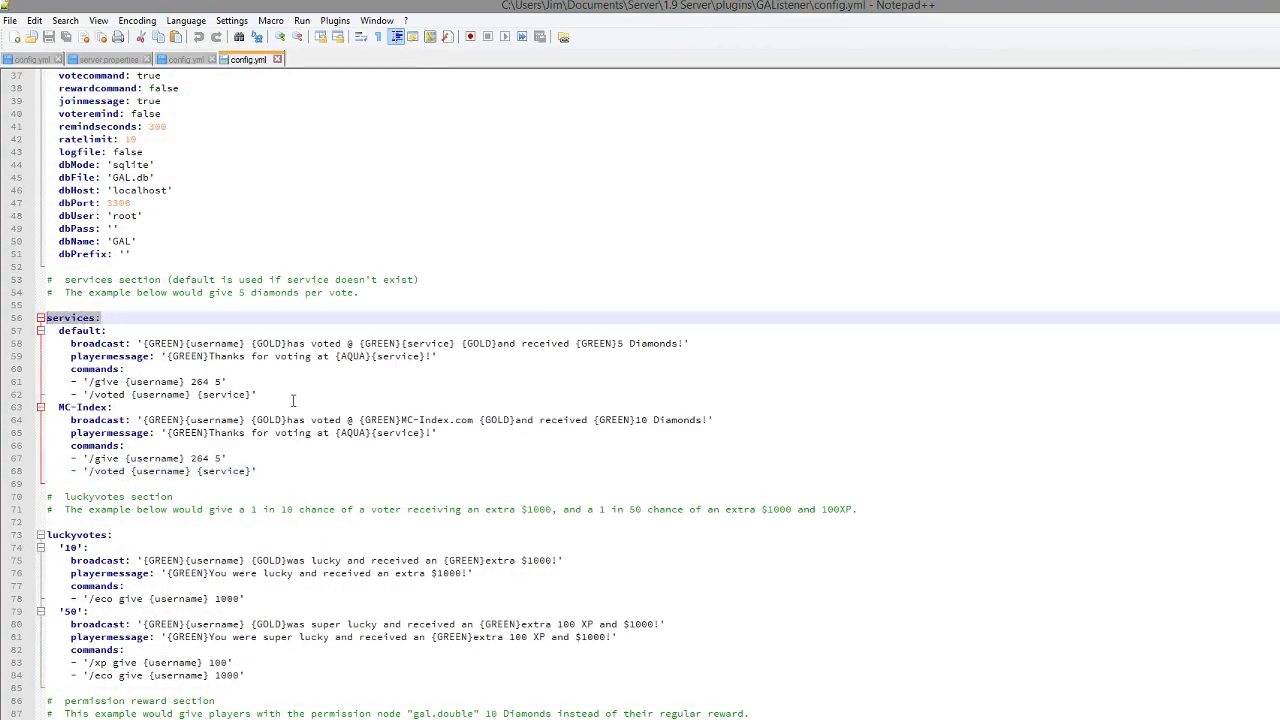
drag(296, 396, 53, 394)
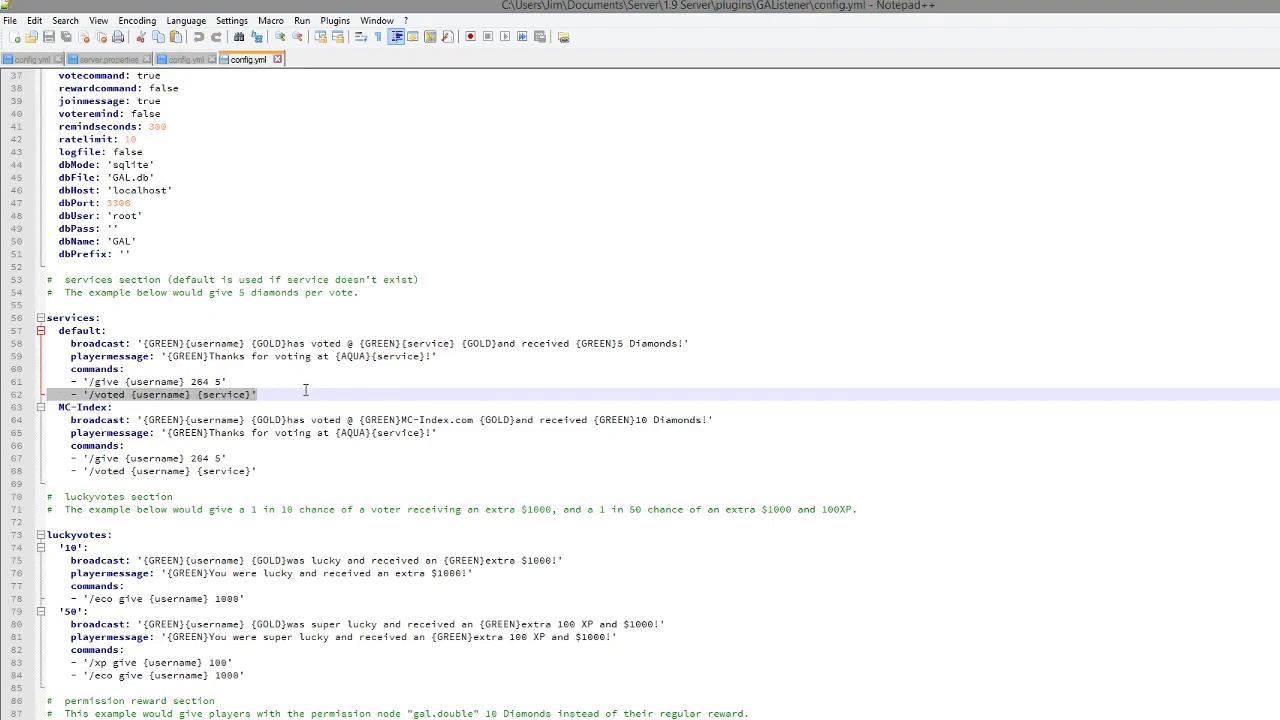
Look over the services, luckyvotes and reward sections of the GAListener config, and minimize the editor.
scroll(306, 390, down, 7)
scroll(306, 390, up, 7)
scroll(480, 366, down, 5)
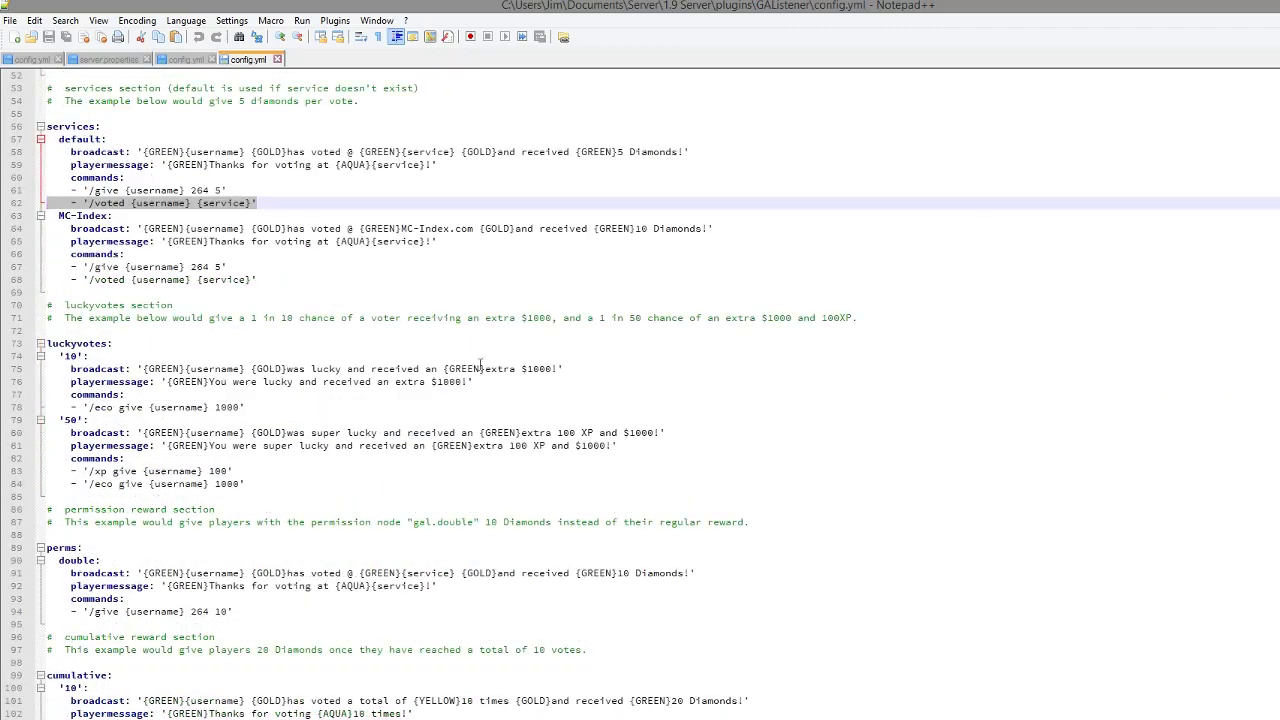
scroll(480, 366, up, 9)
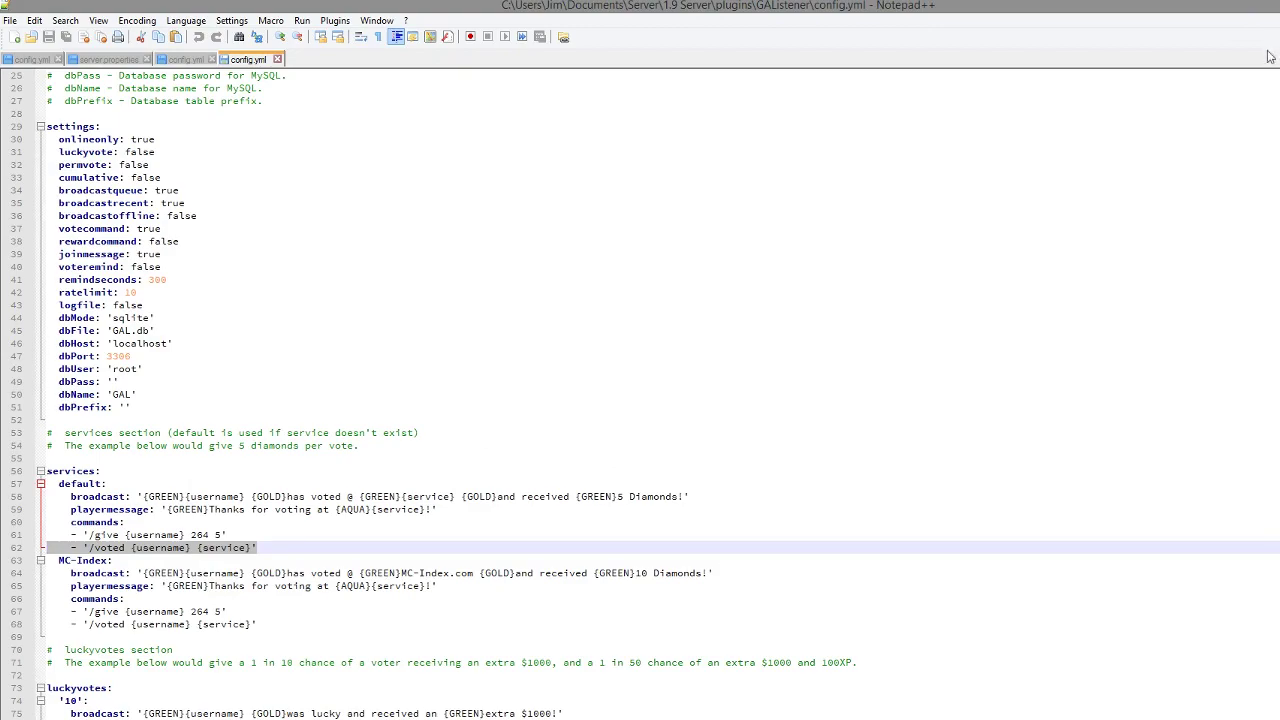
click(1211, 6)
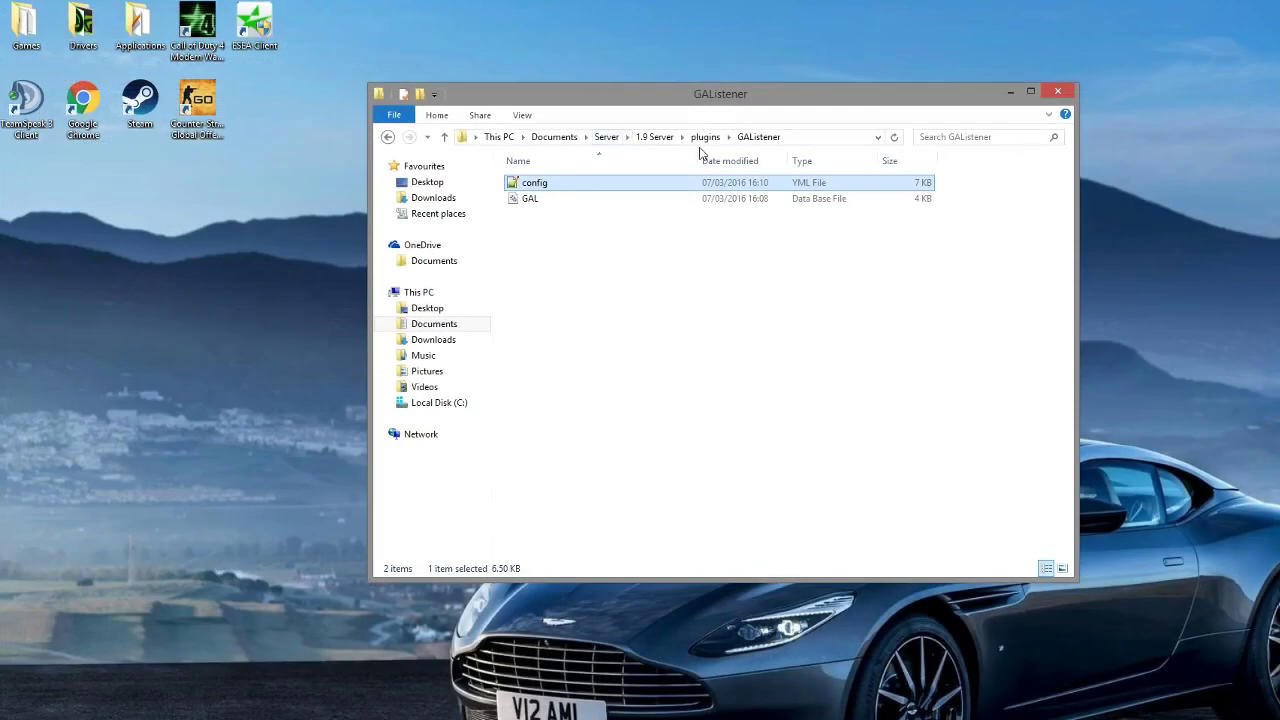
Open config.yml from the vote_gui plugin folder and place the cursor at the color code in voteGuiName.
click(700, 137)
double_click(558, 245)
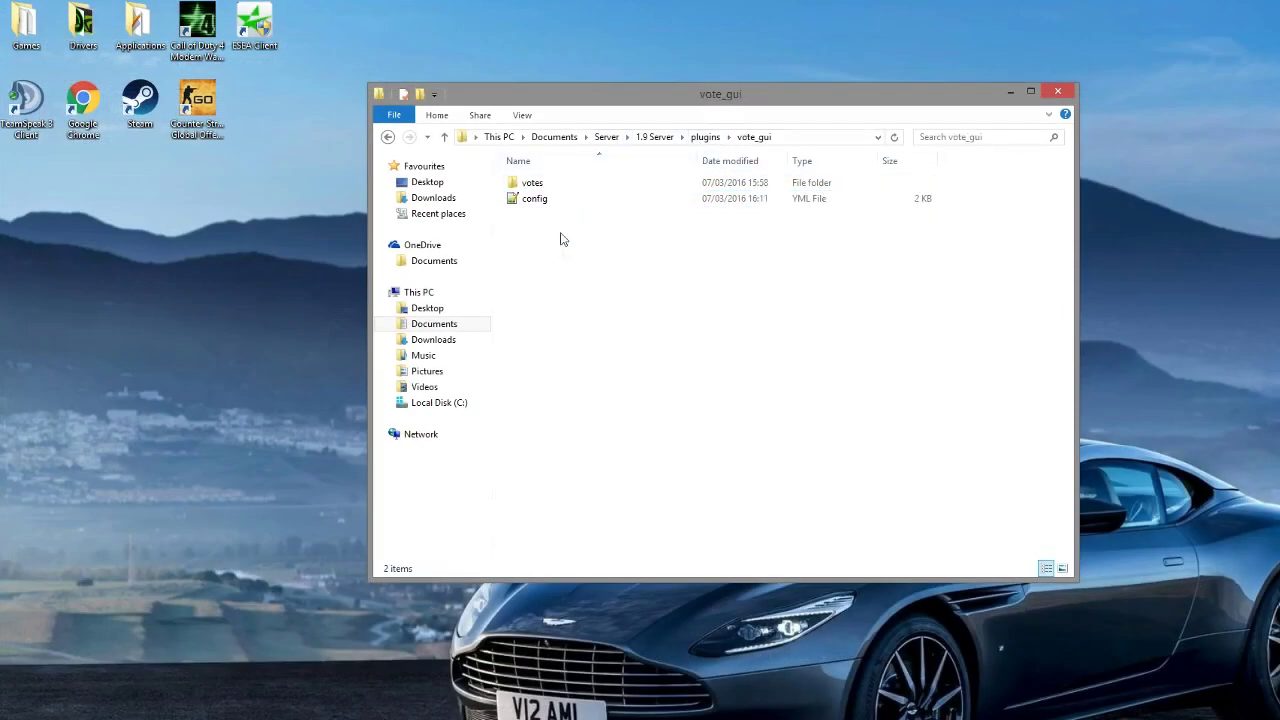
click(562, 199)
double_click(562, 199)
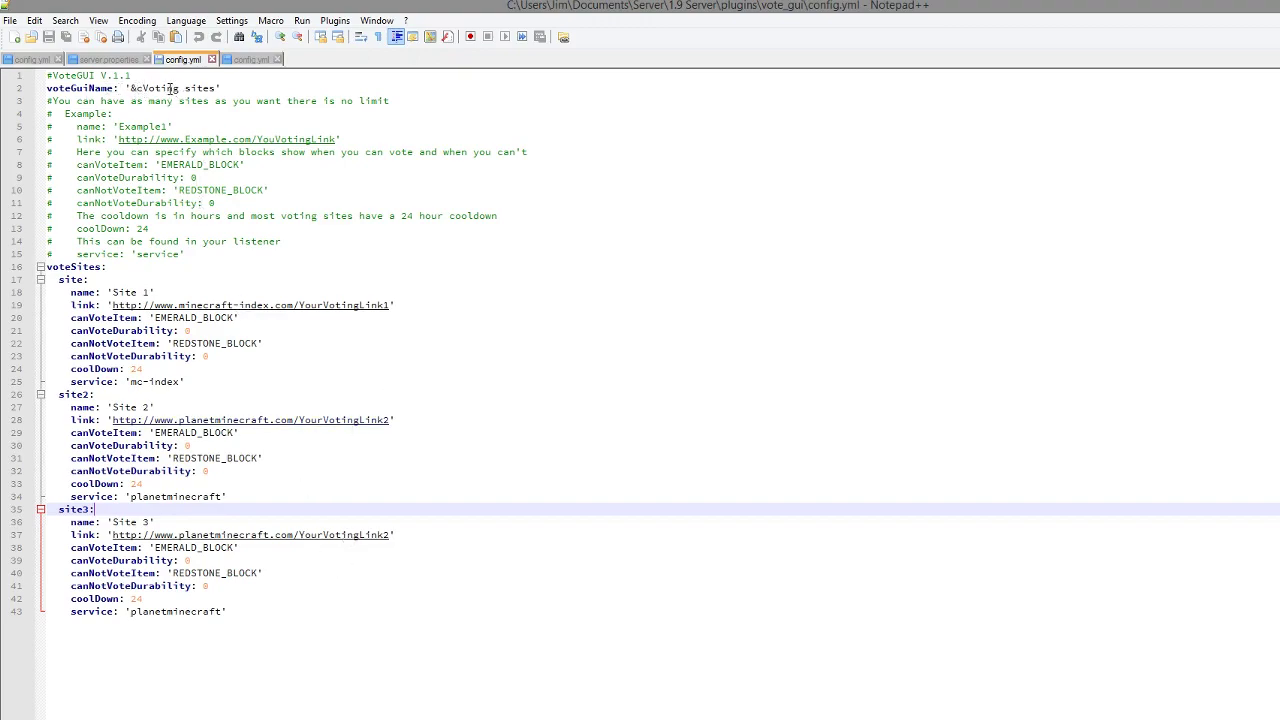
click(142, 89)
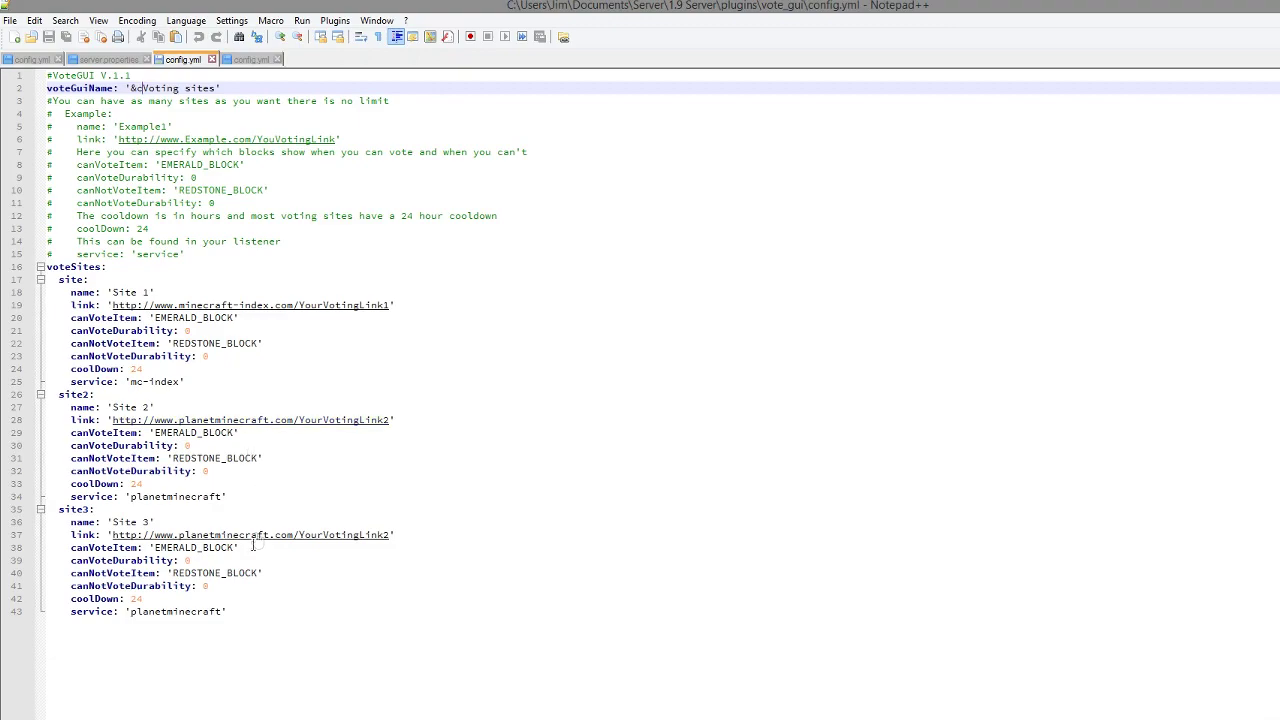
Set the name of site3 to 'VoteXL' and save the vote_gui config.
drag(150, 521, 112, 521)
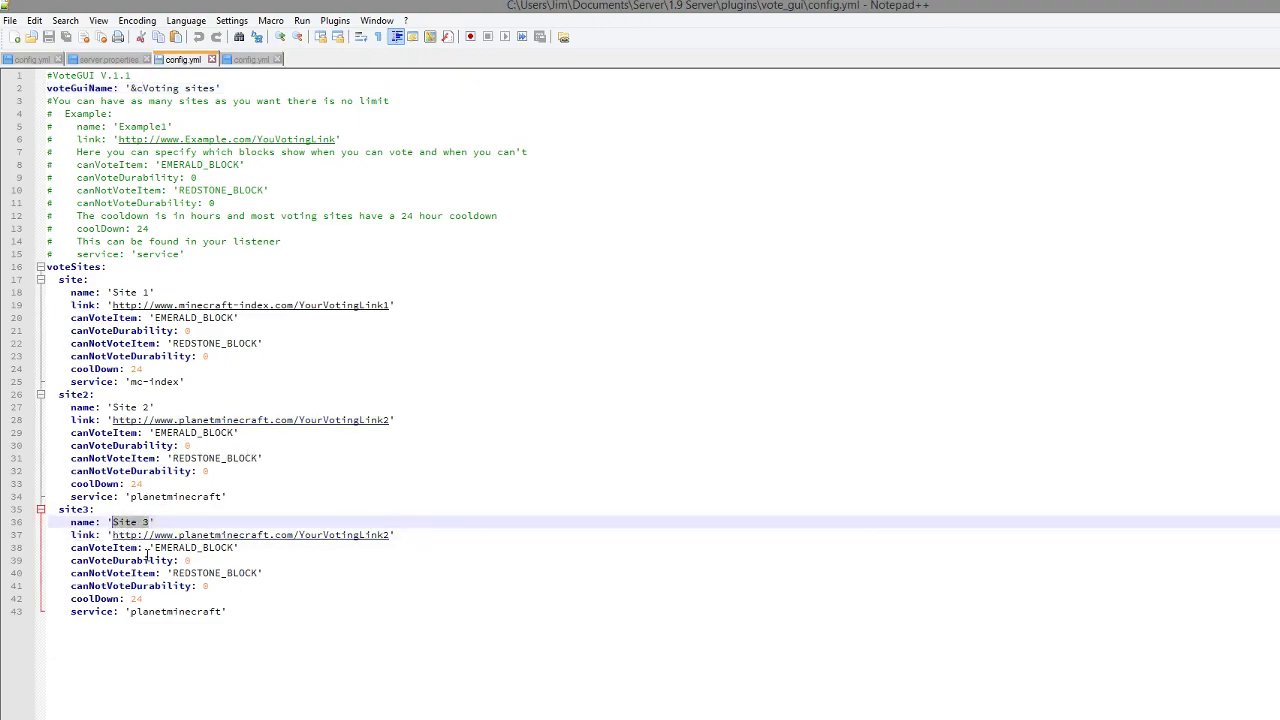
text(VoteXL)
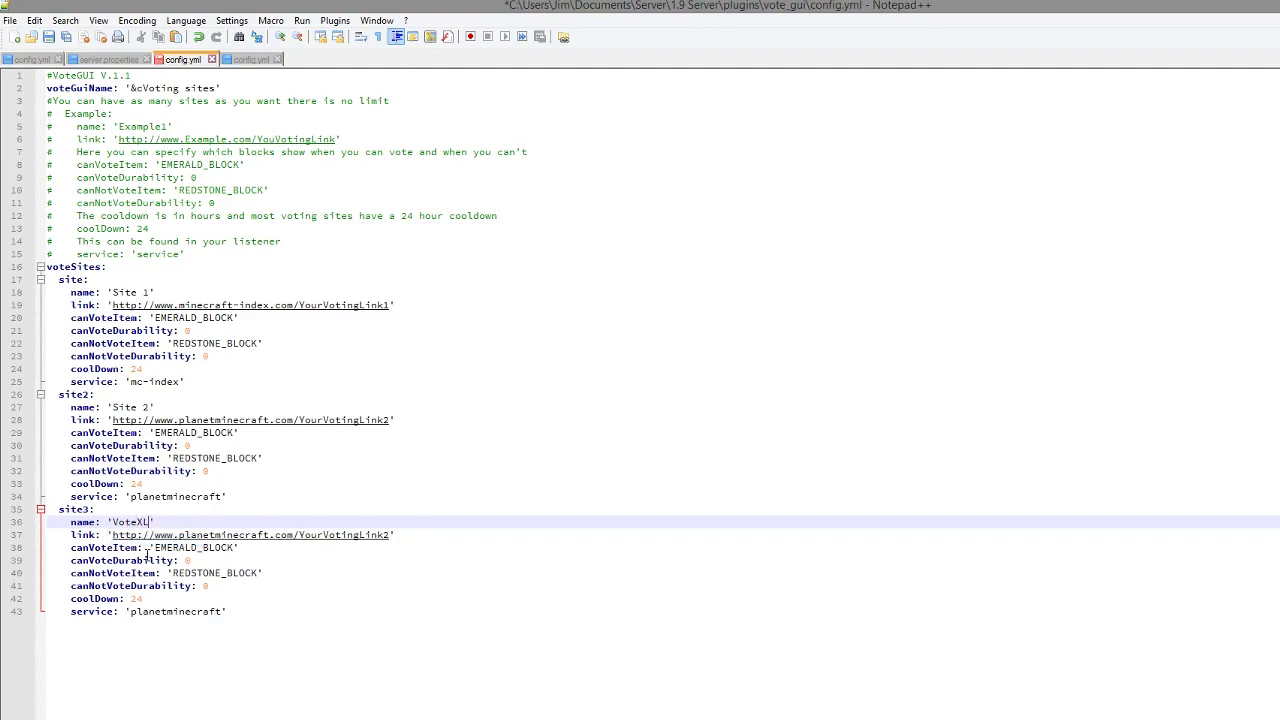
key(ctrl+s)
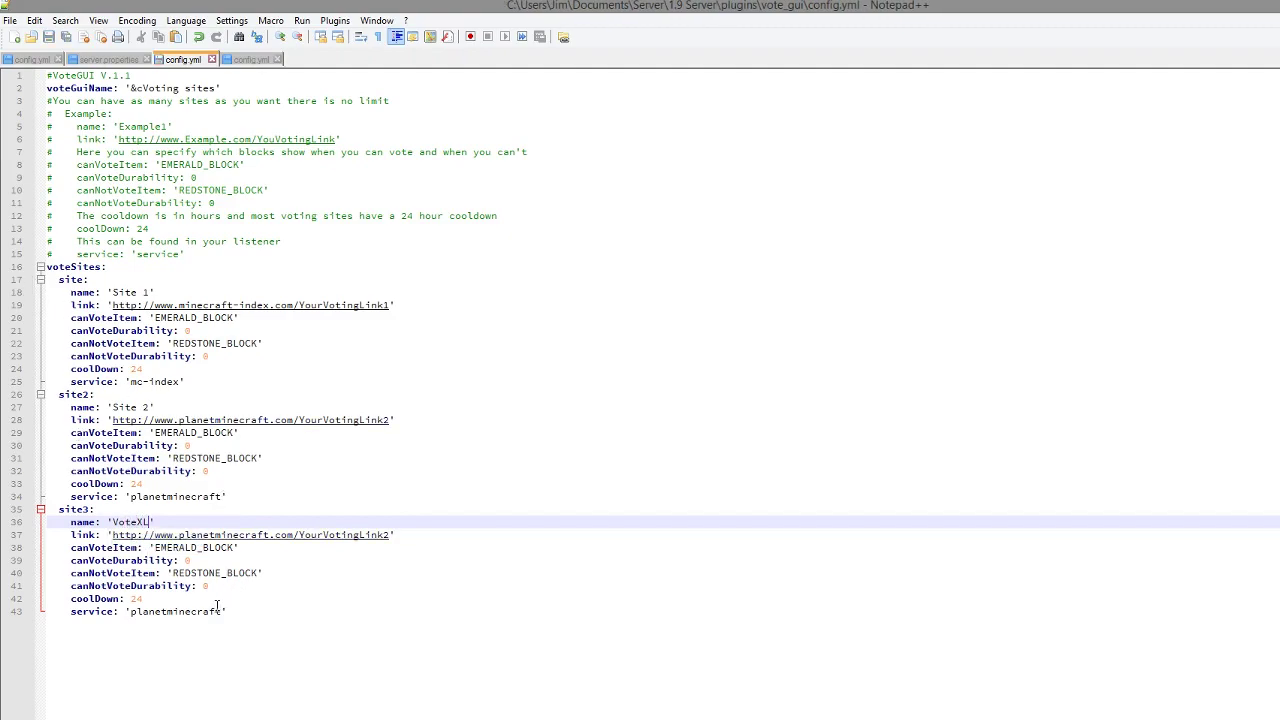
Set the service of site3 to 'VoteXL' and save the vote_gui config.
click(216, 607)
double_click(134, 612)
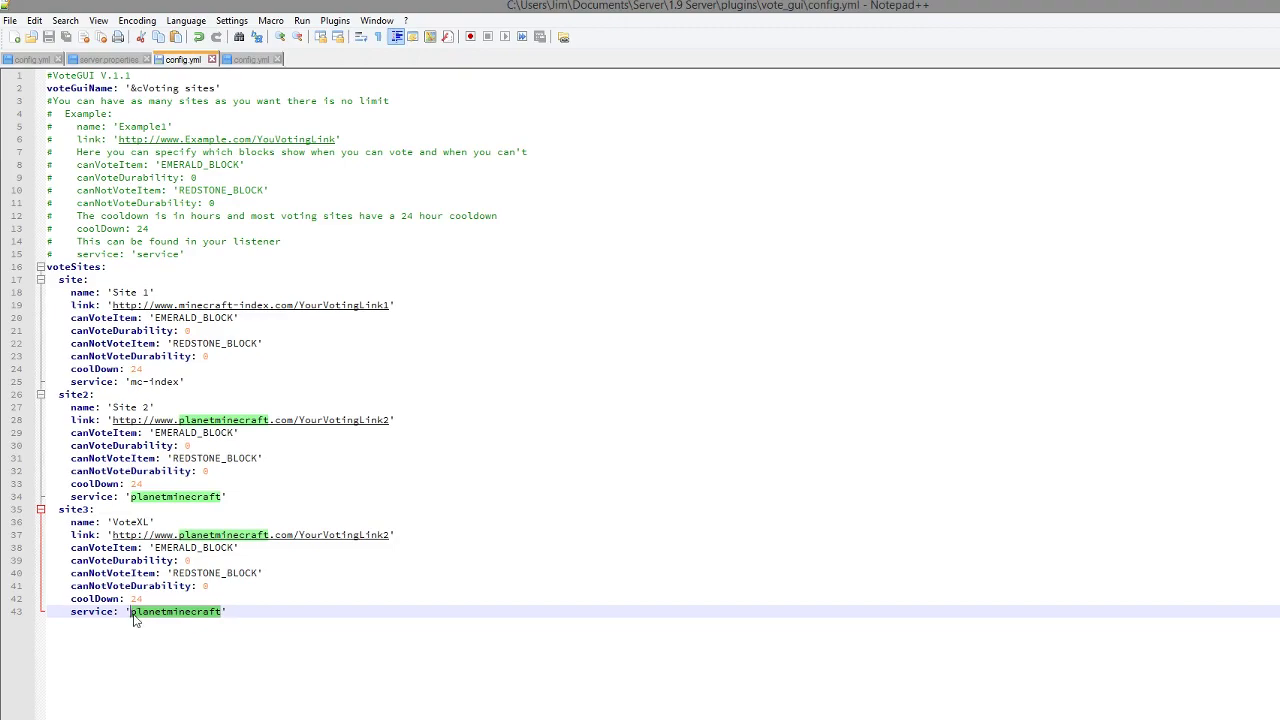
text(Vote)
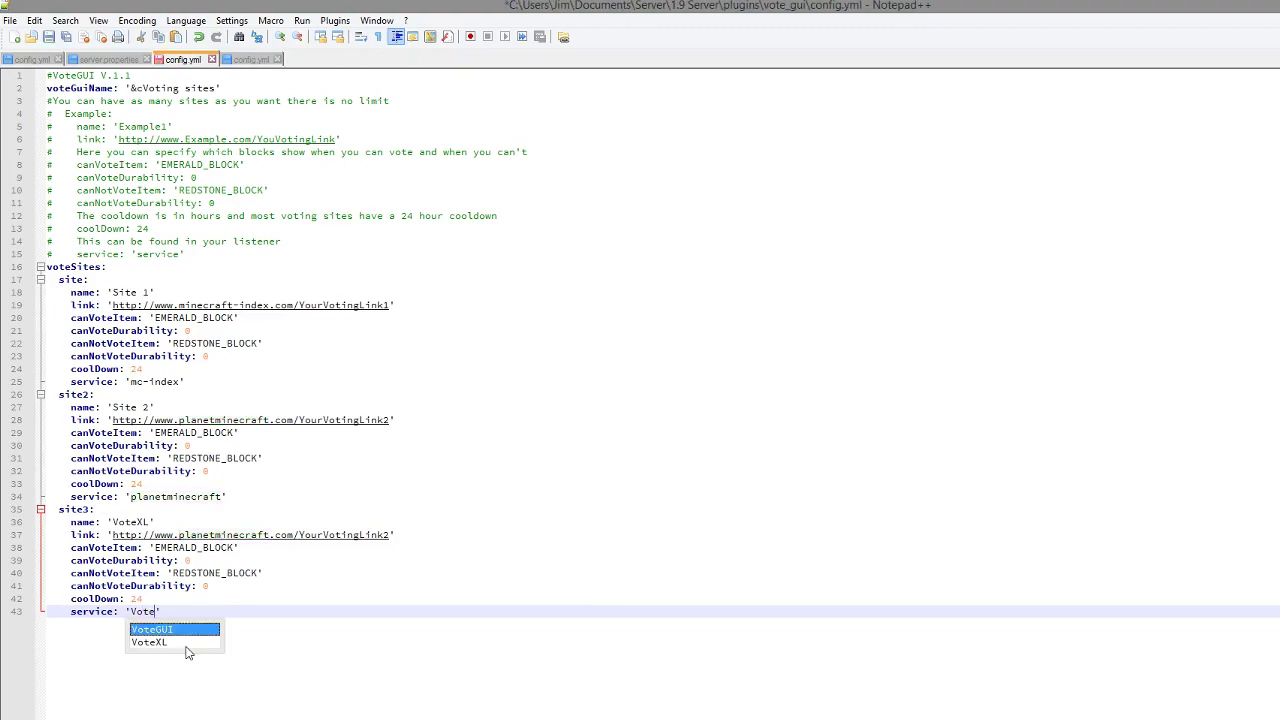
click(186, 642)
key(ctrl+s)
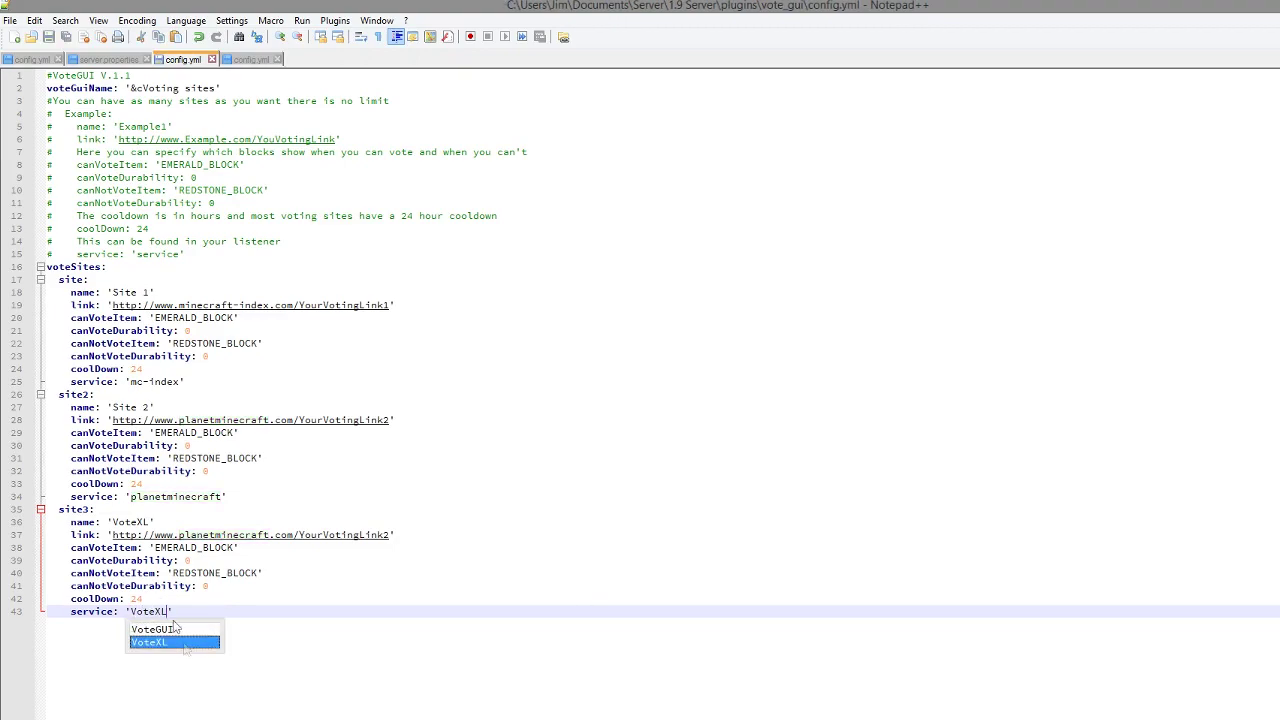
key(Return)
Set the coolDown of site3 to 12 and save the vote_gui config.
click(137, 597)
double_click(137, 598)
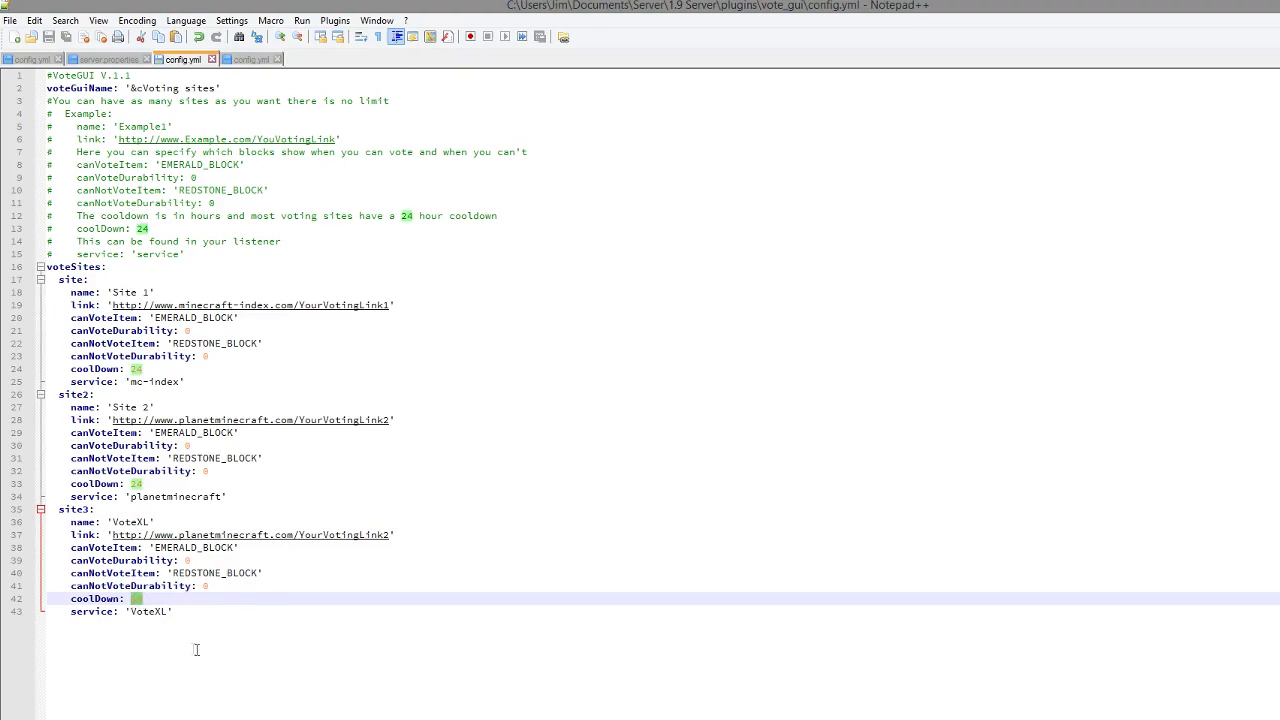
text(12)
key(ctrl+s)
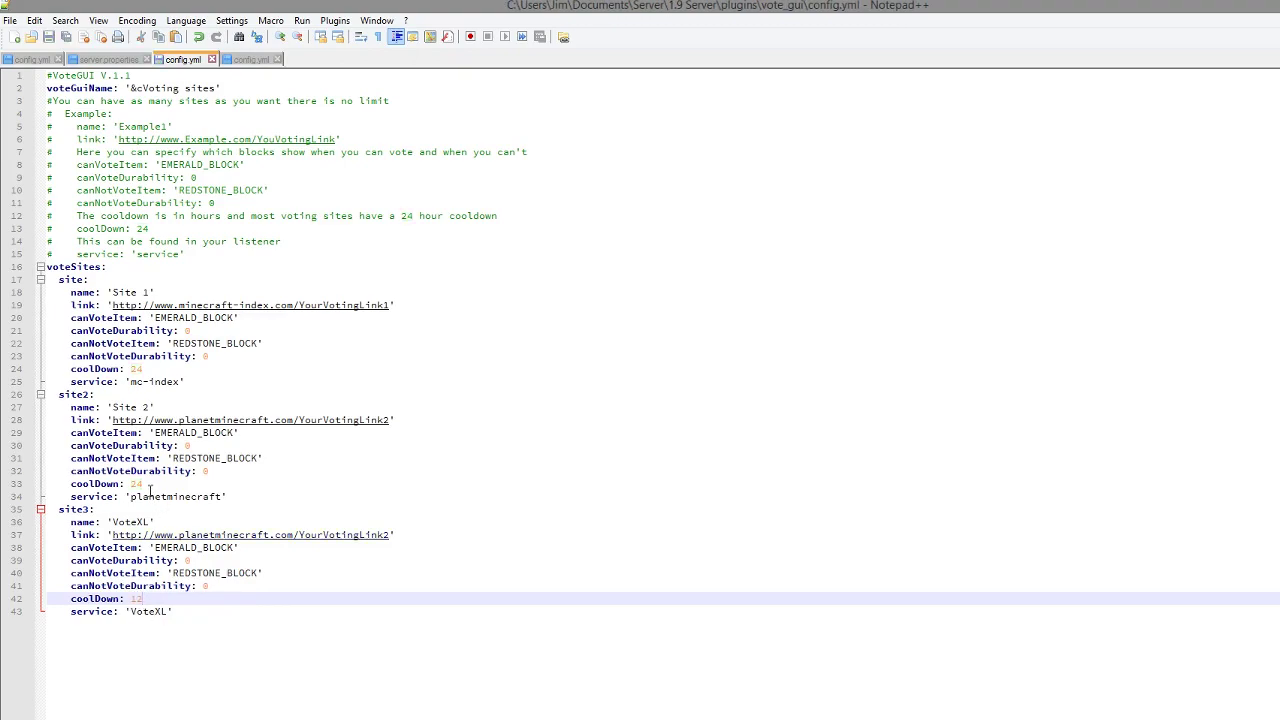
Check the coolDown values of site2 and the first site against the one in site3.
double_click(136, 484)
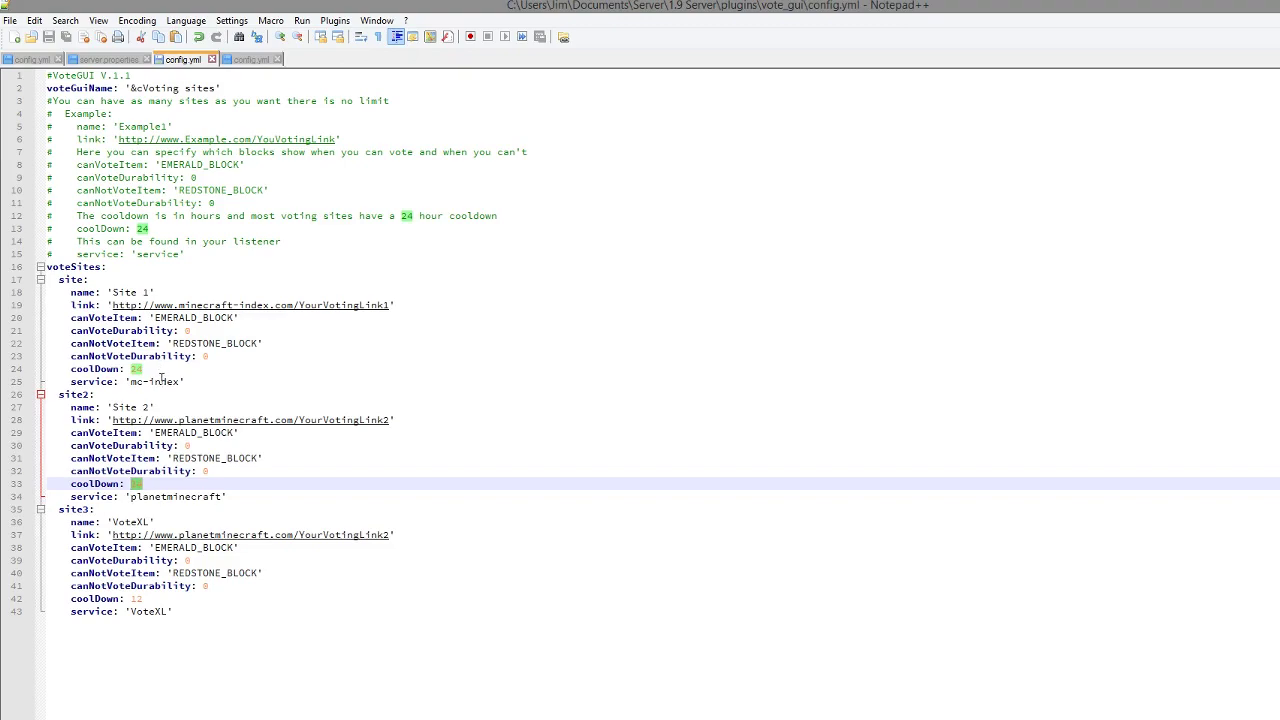
click(161, 374)
double_click(136, 369)
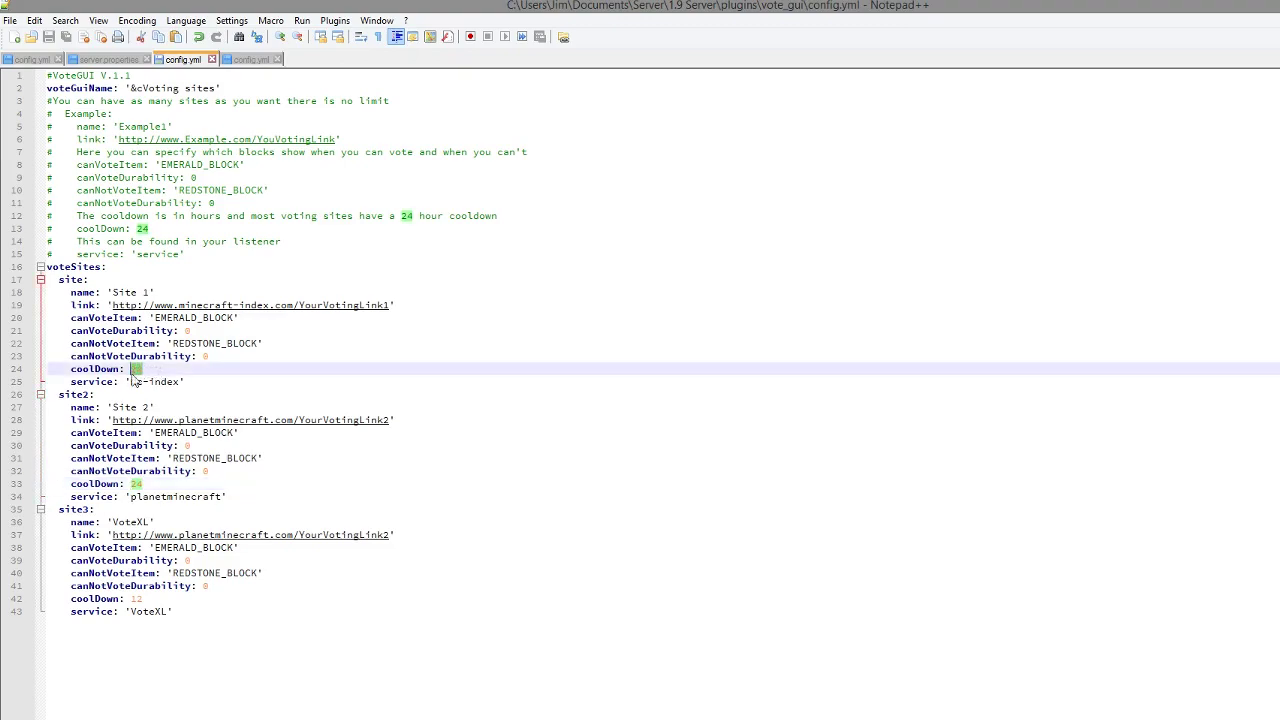
click(170, 598)
click(170, 590)
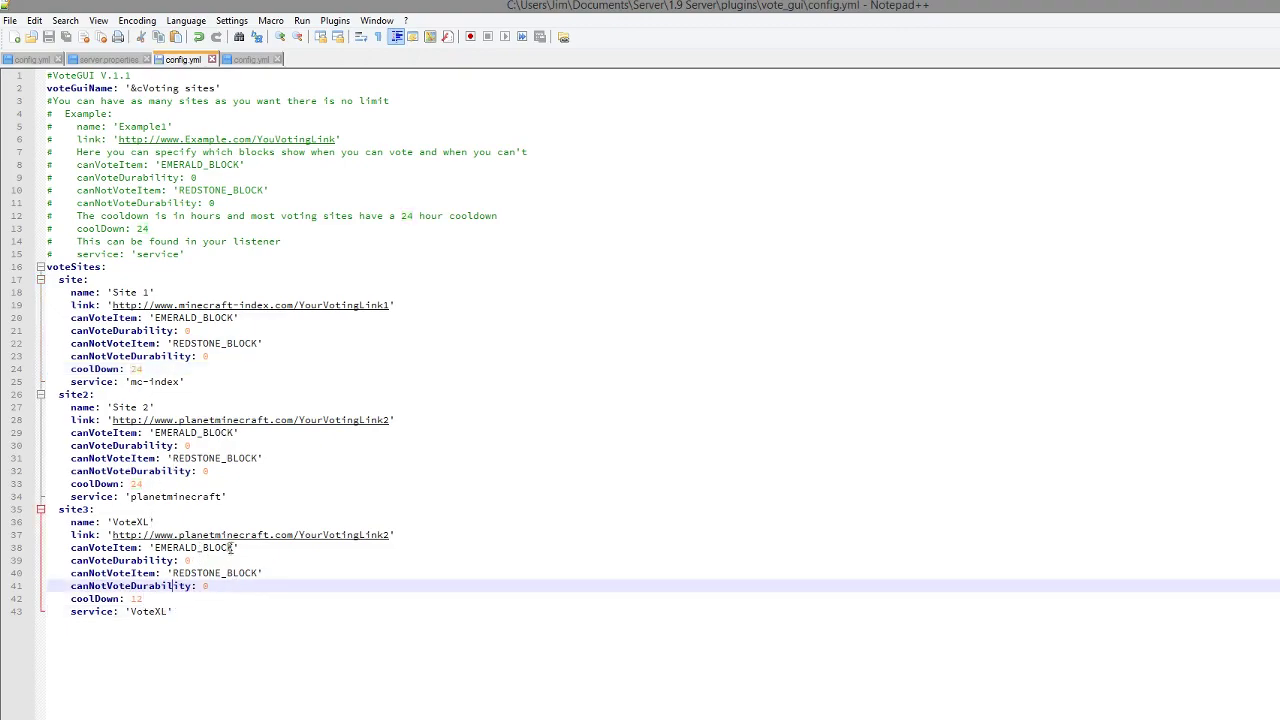
Set site3's canVoteItem to 'DIAMOND_BLOCK' and its canNotVoteItem to 'OBSIDIAN', saving the vote_gui config.
drag(233, 548, 155, 550)
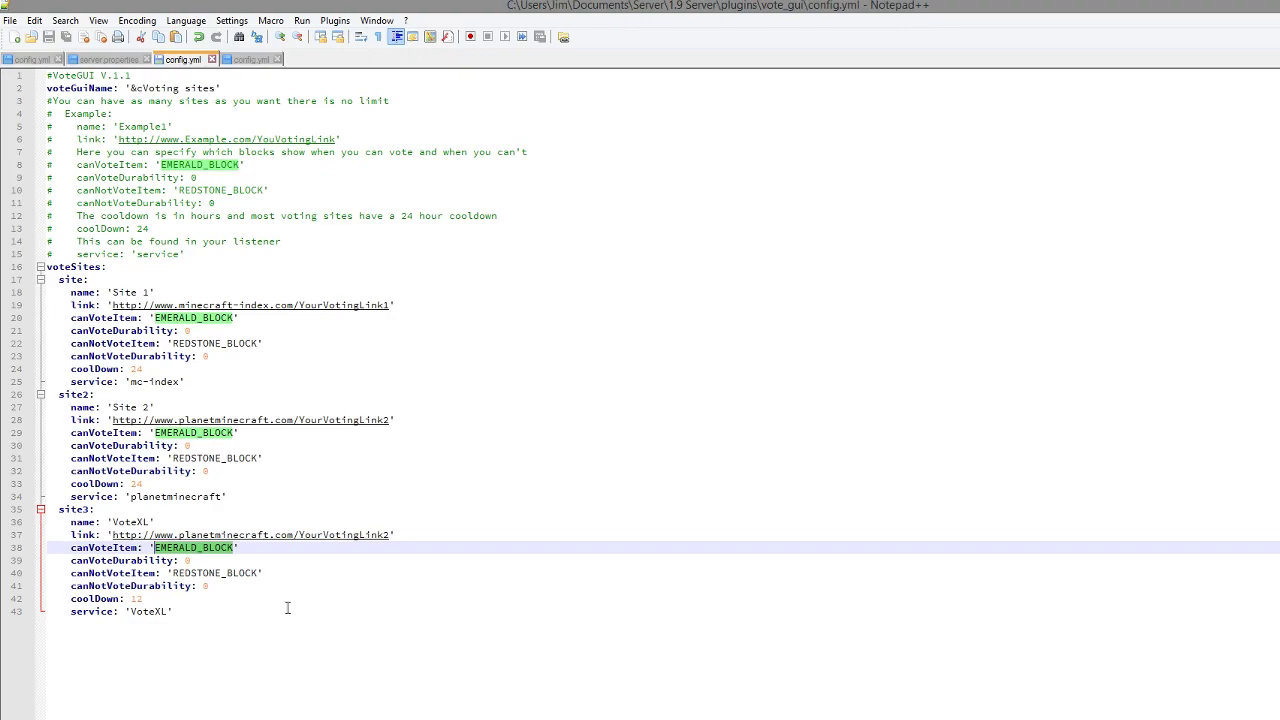
text(DIAMOND)
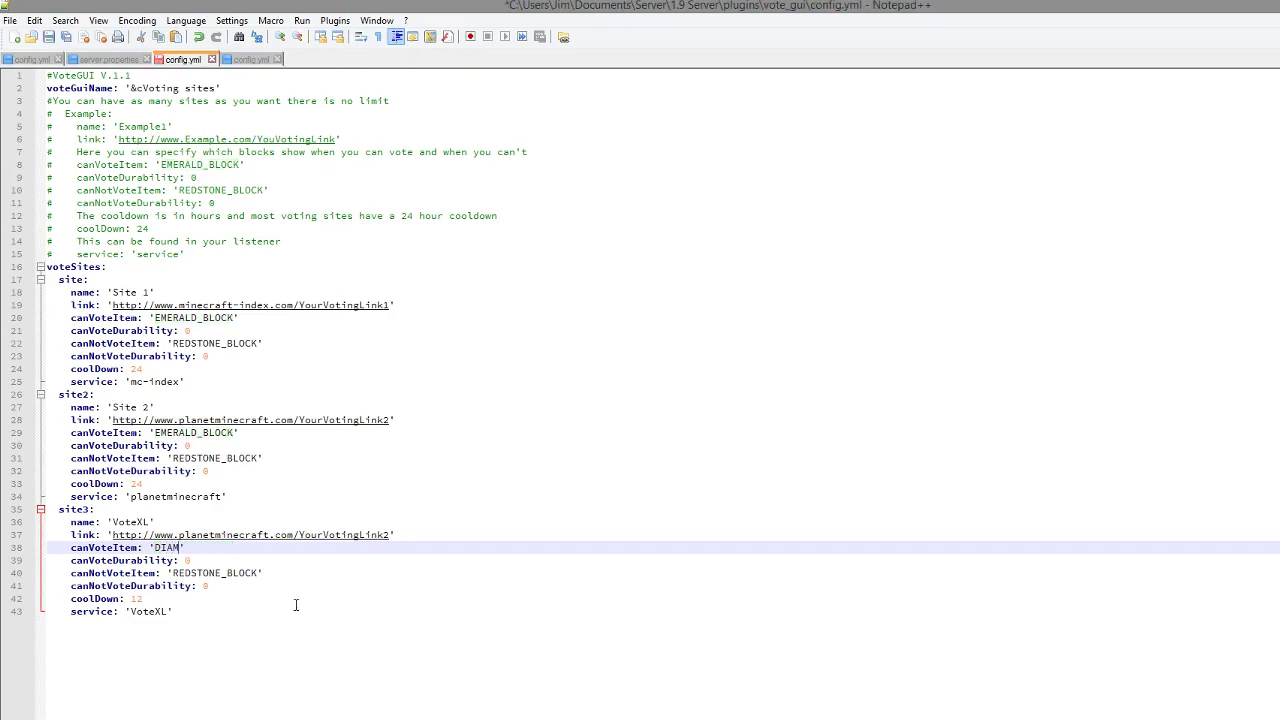
text(_BLOCK)
key(ctrl+s)
drag(259, 573, 172, 573)
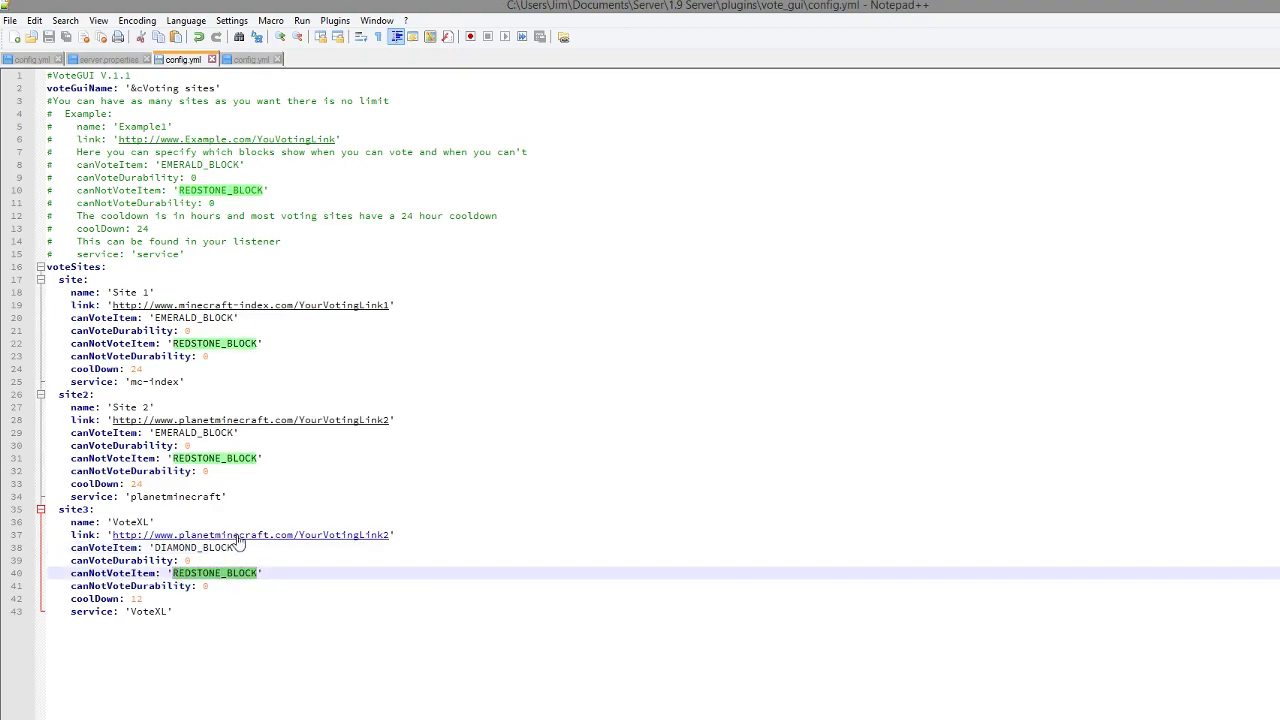
text(OBSIDIA)
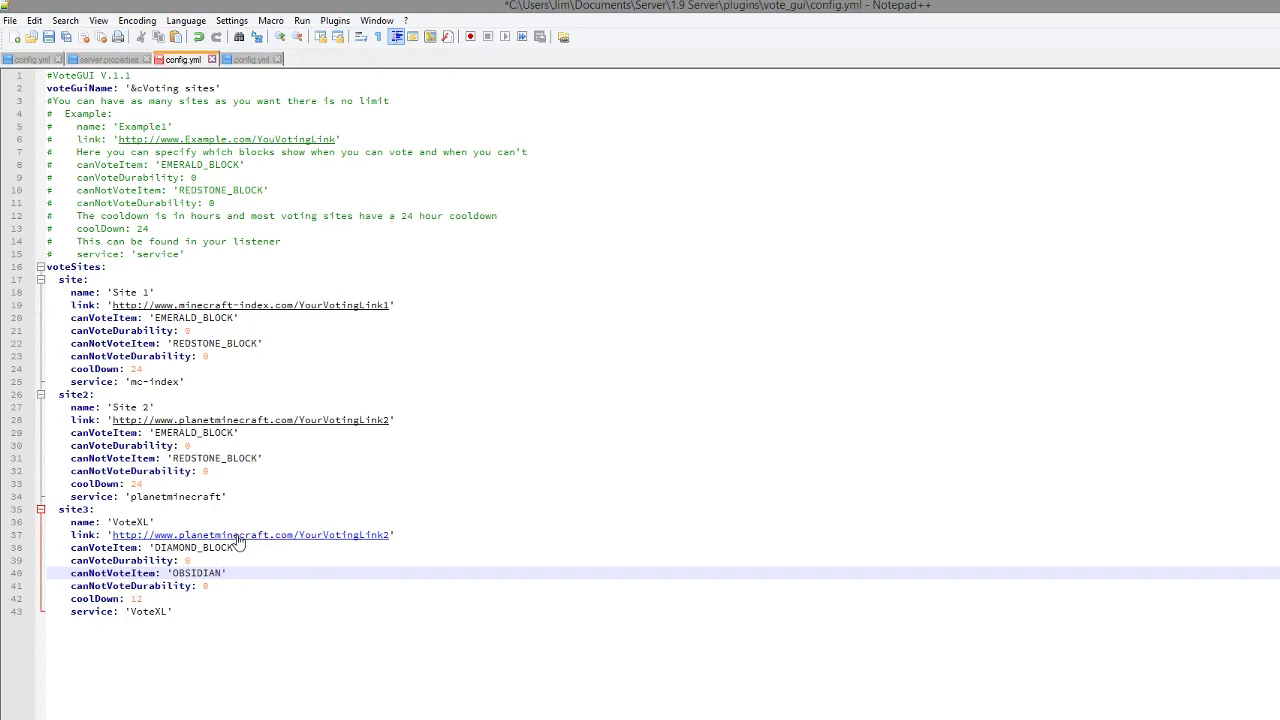
key(ctrl+s)
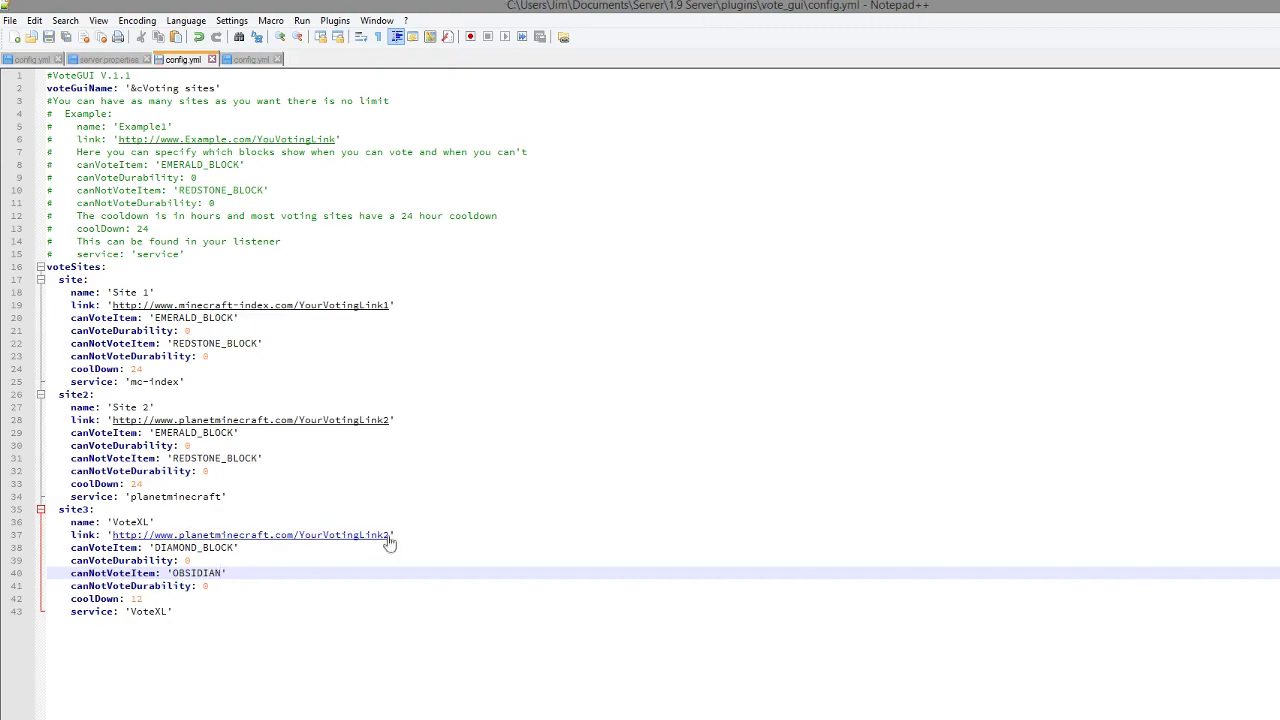
drag(389, 535, 148, 535)
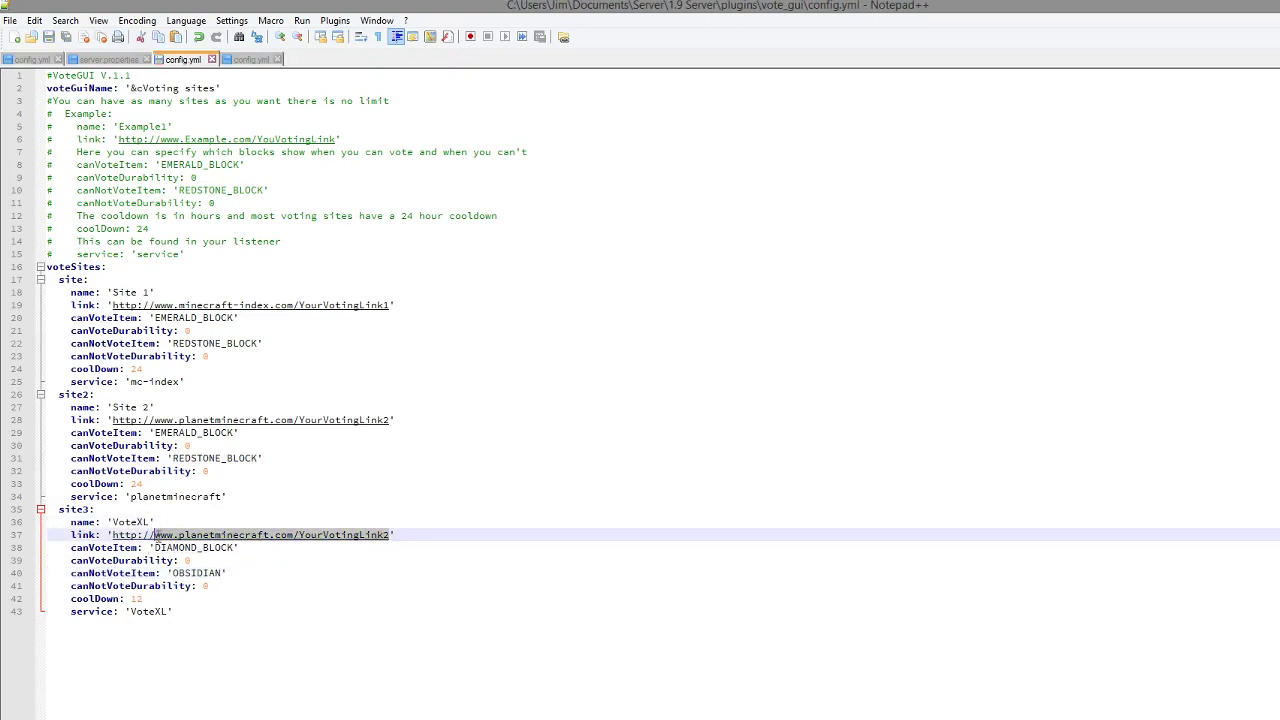
key(BackSpace)
text(www)
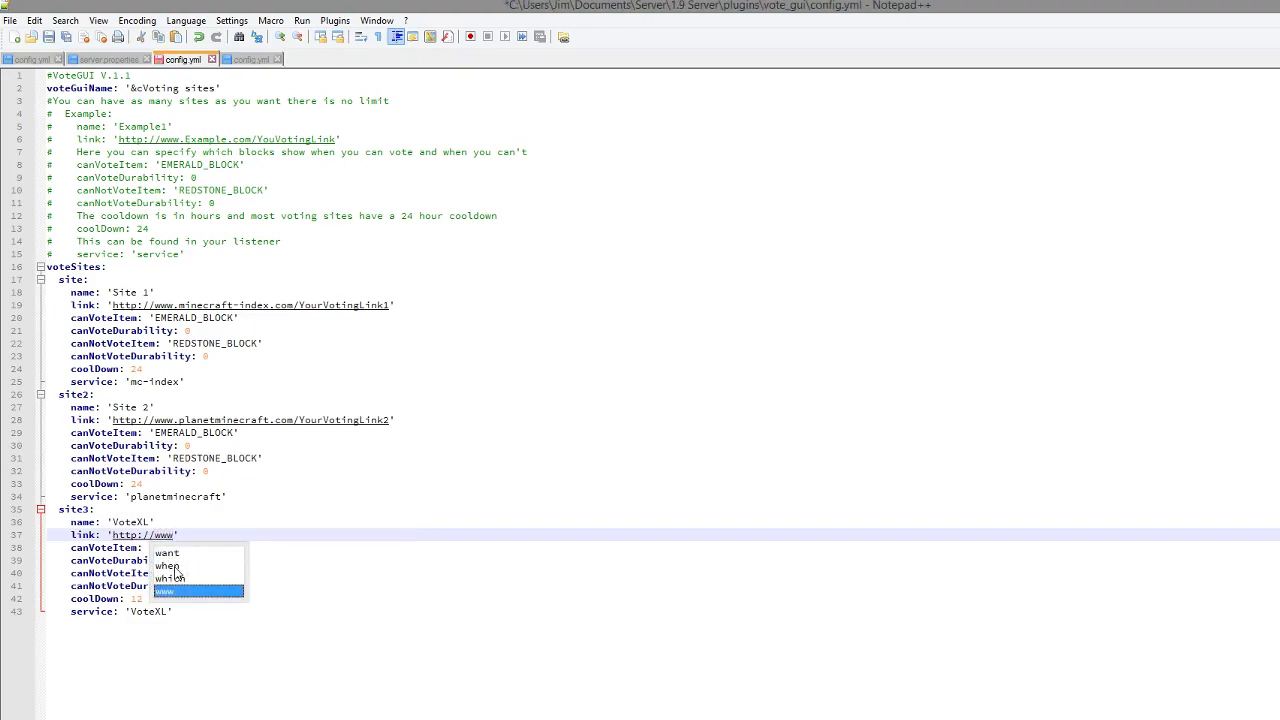
text(.youtube.)
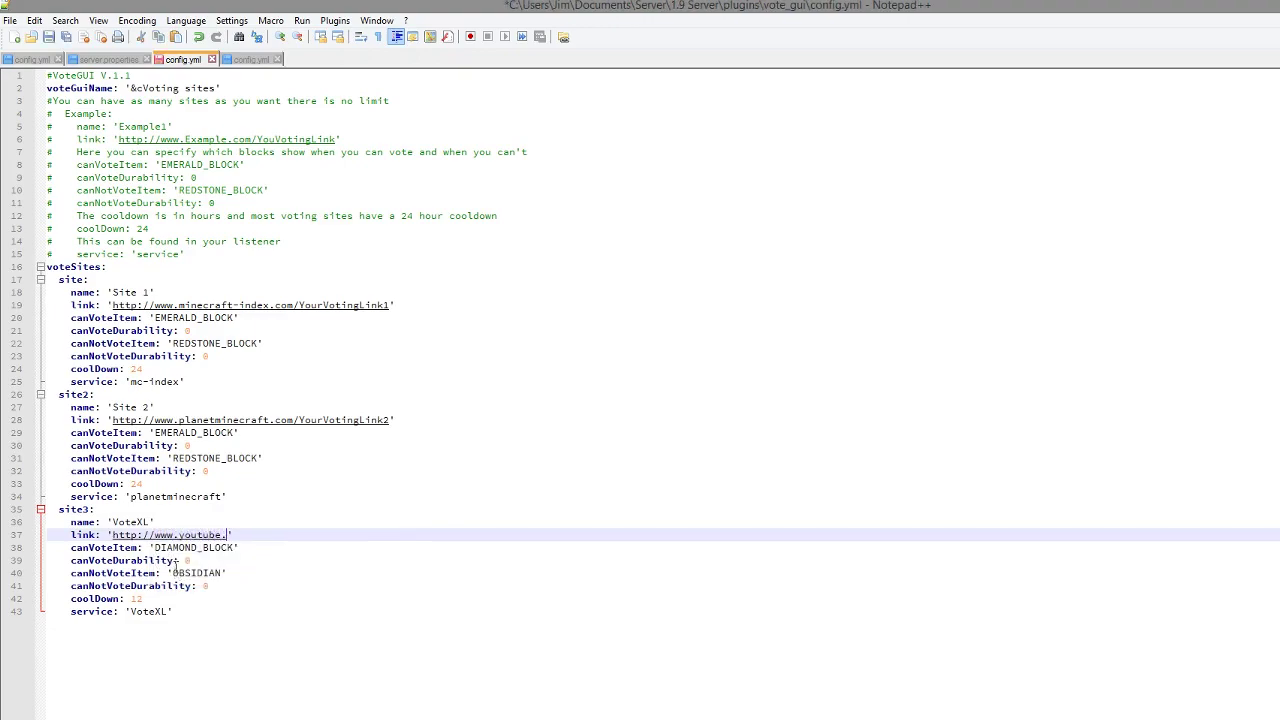
text(co.uk)
key(ctrl+s)
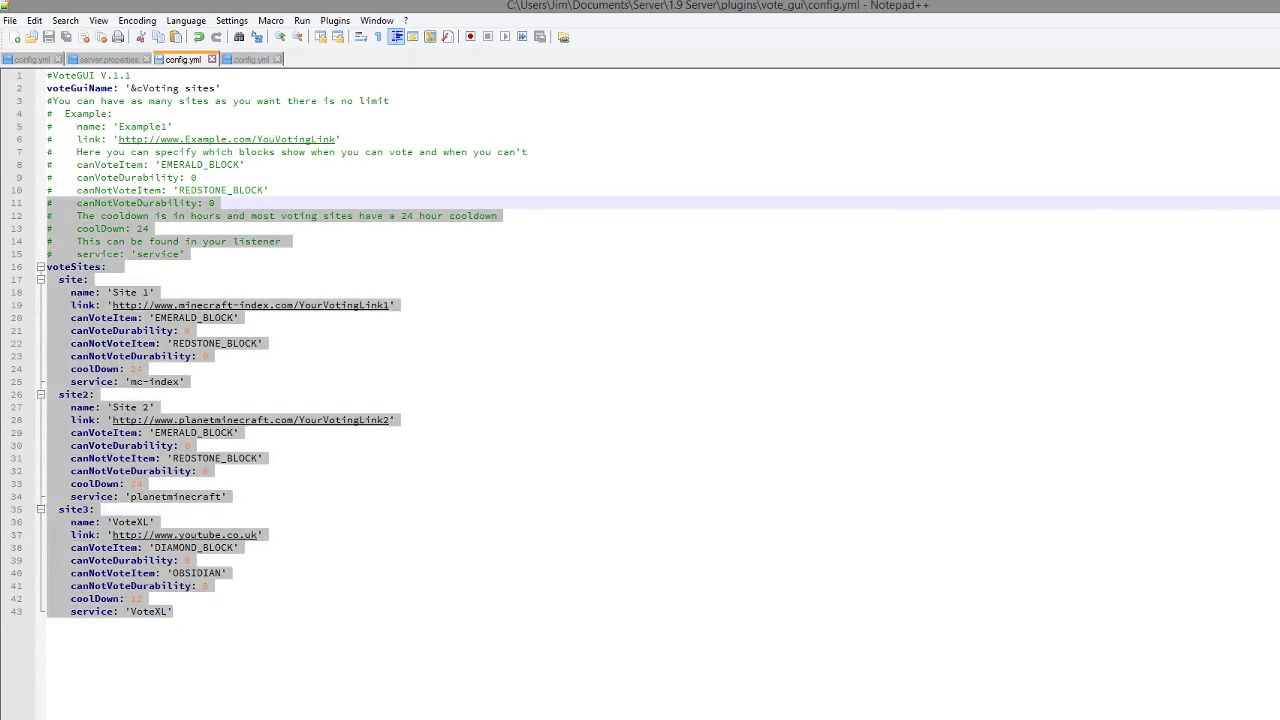
click(408, 568)
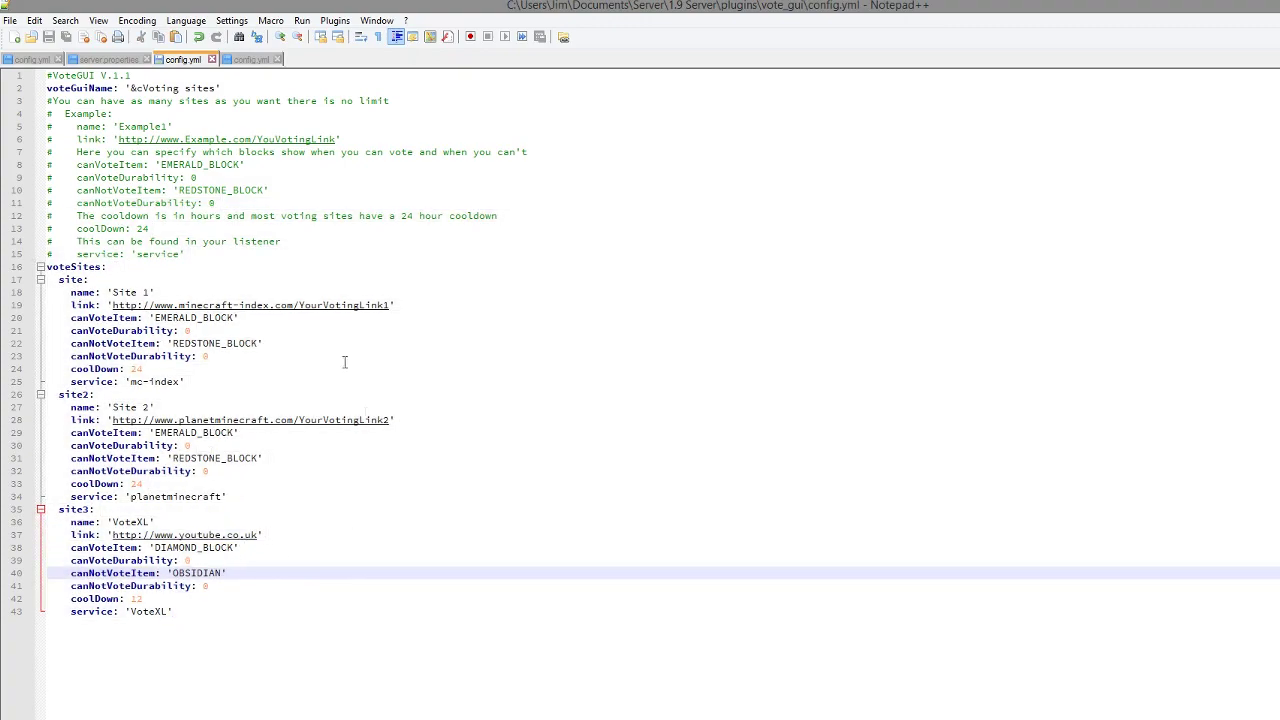
Minimize the editor and open config.yml from the GAListener folder inside plugins.
click(1255, 8)
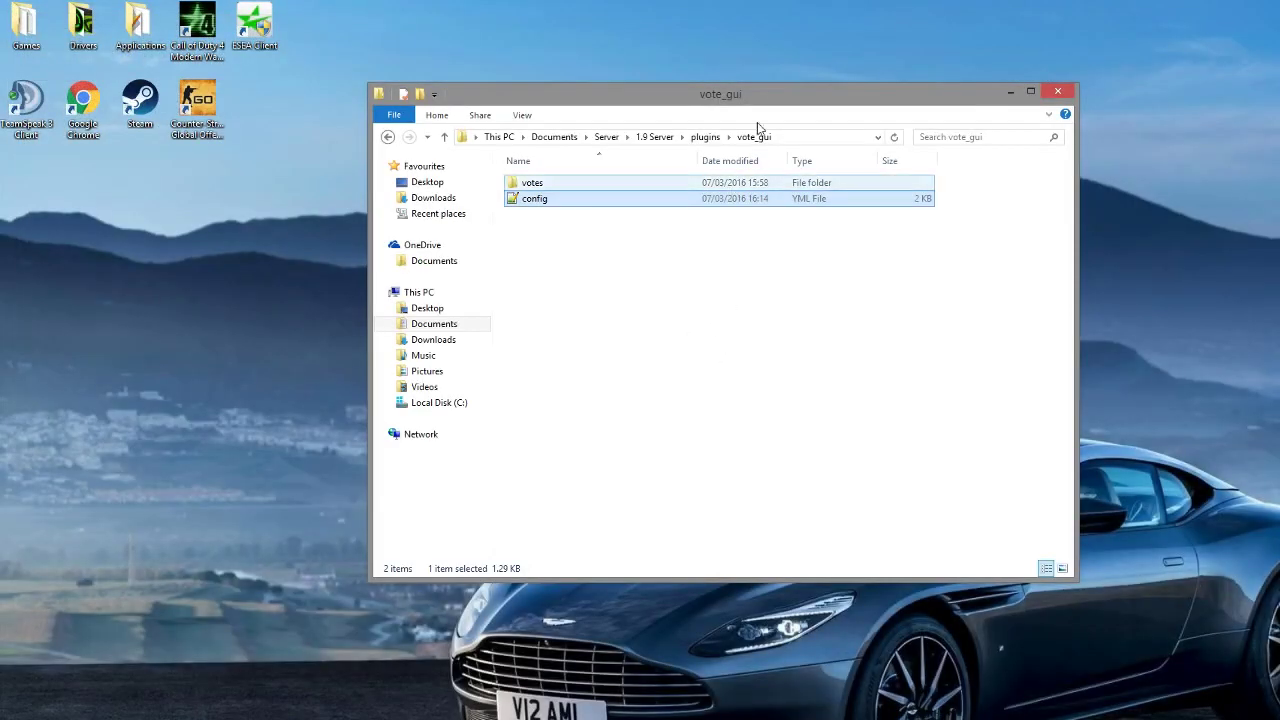
click(707, 138)
drag(748, 478, 638, 158)
click(672, 451)
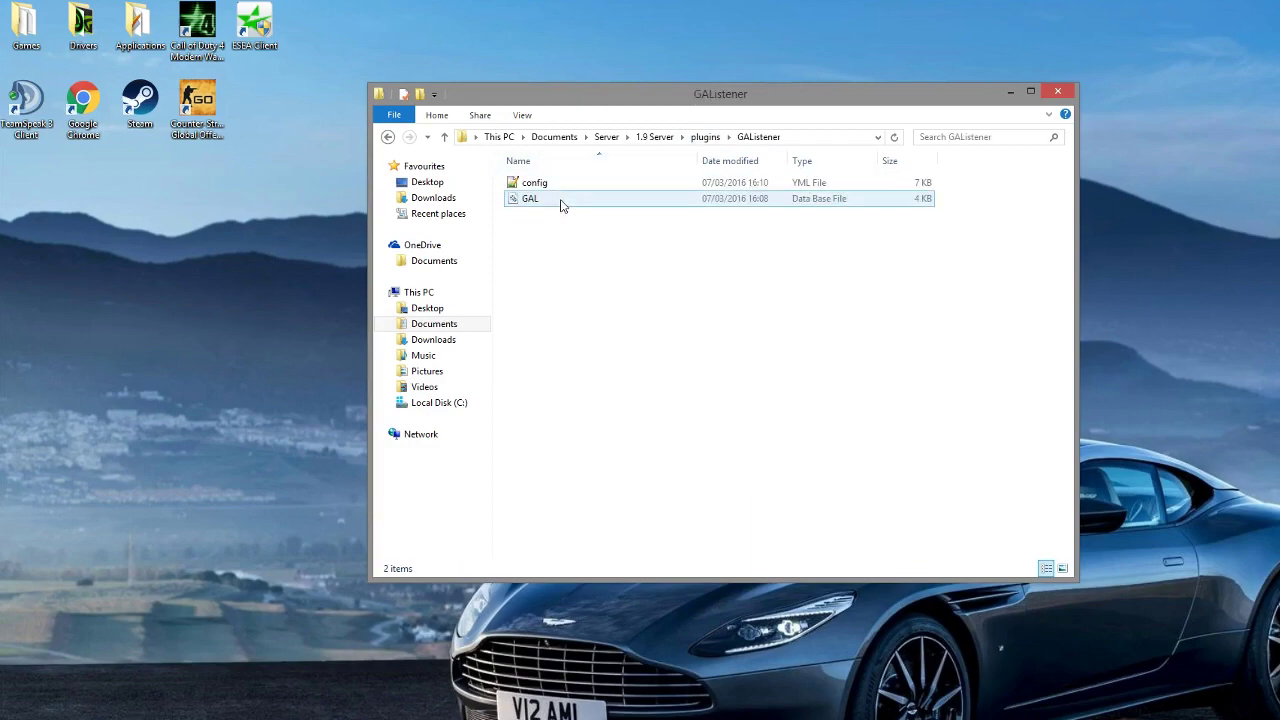
double_click(567, 183)
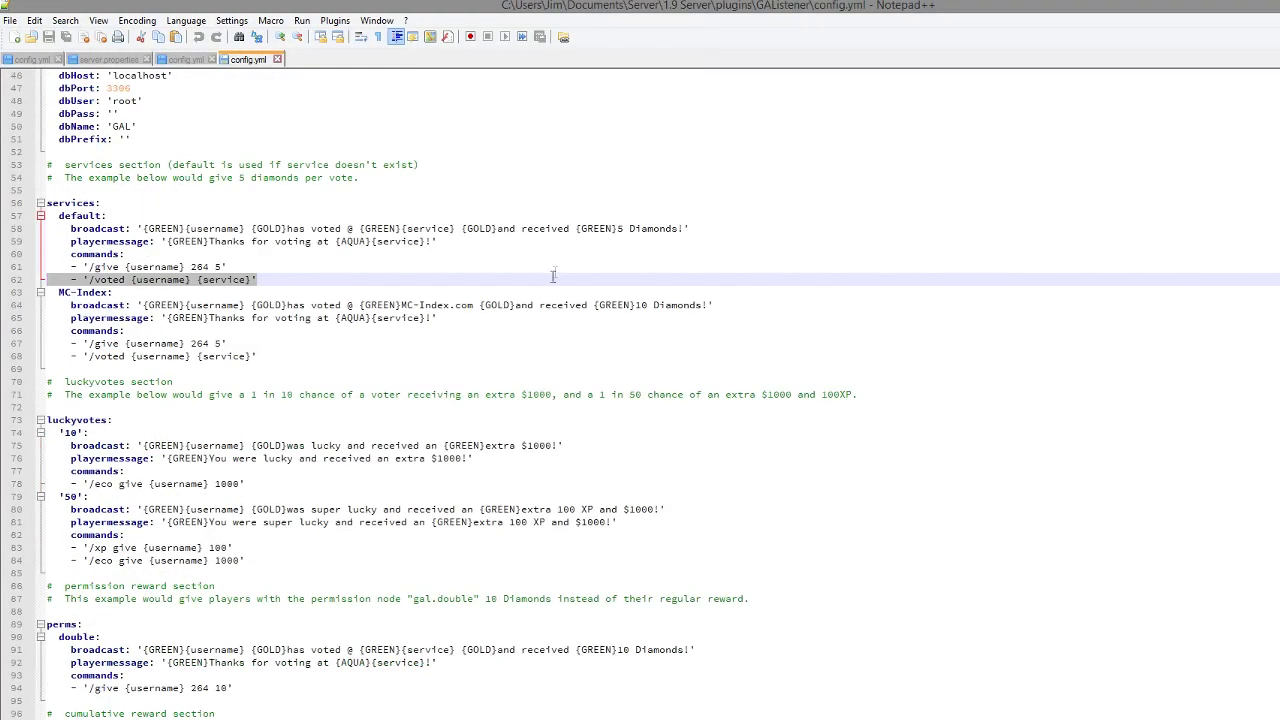
Look through the reward and message sections of the GAListener config and close all other open files.
scroll(553, 276, down, 2)
click(407, 415)
scroll(300, 390, down, 8)
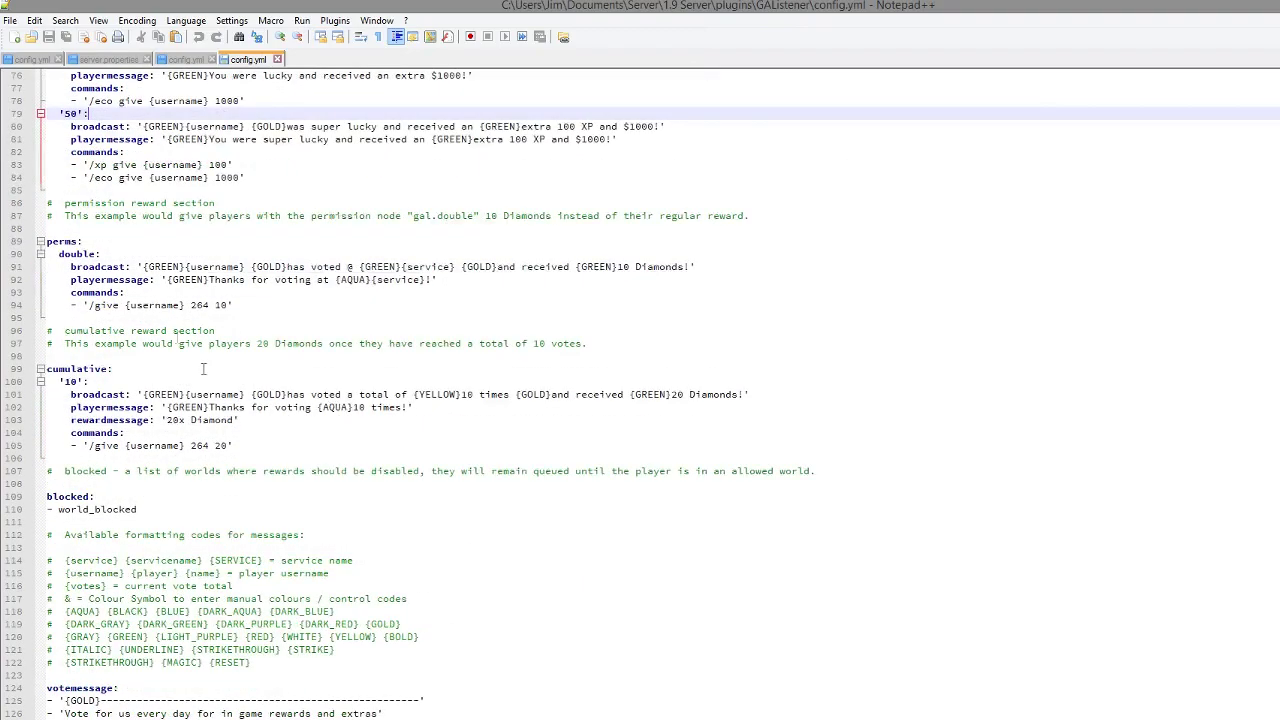
scroll(203, 369, down, 10)
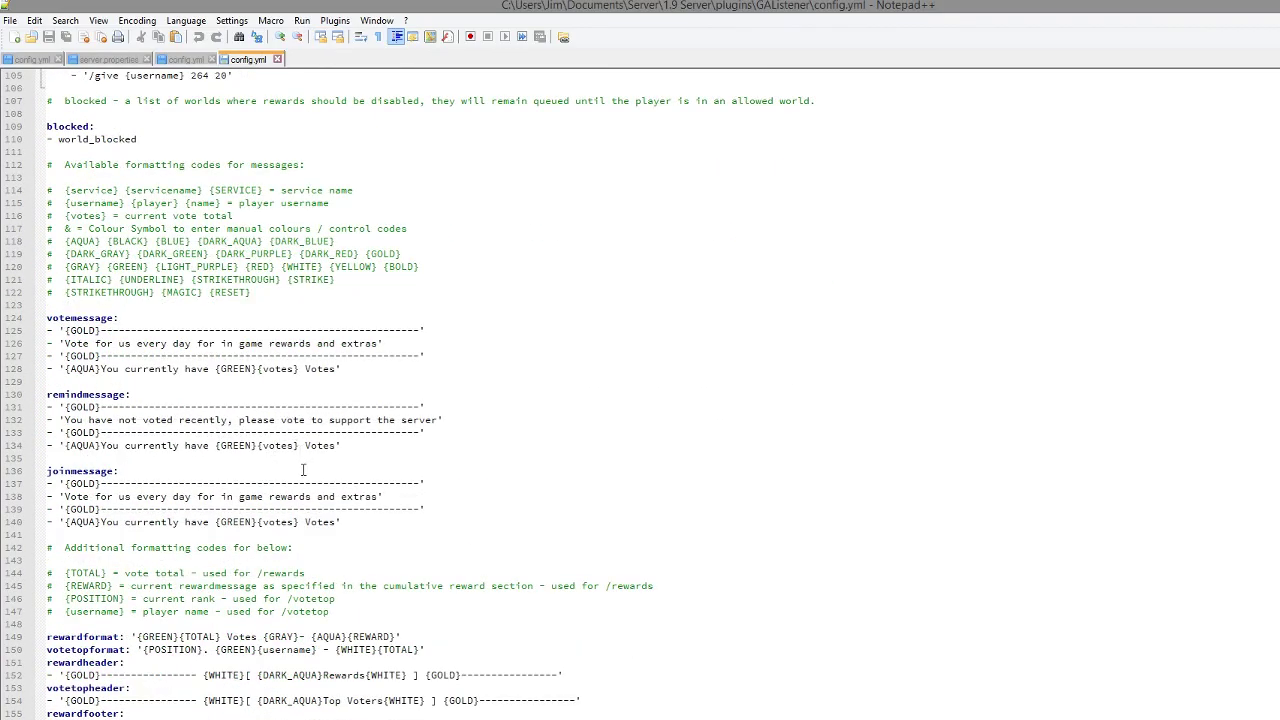
scroll(290, 481, up, 20)
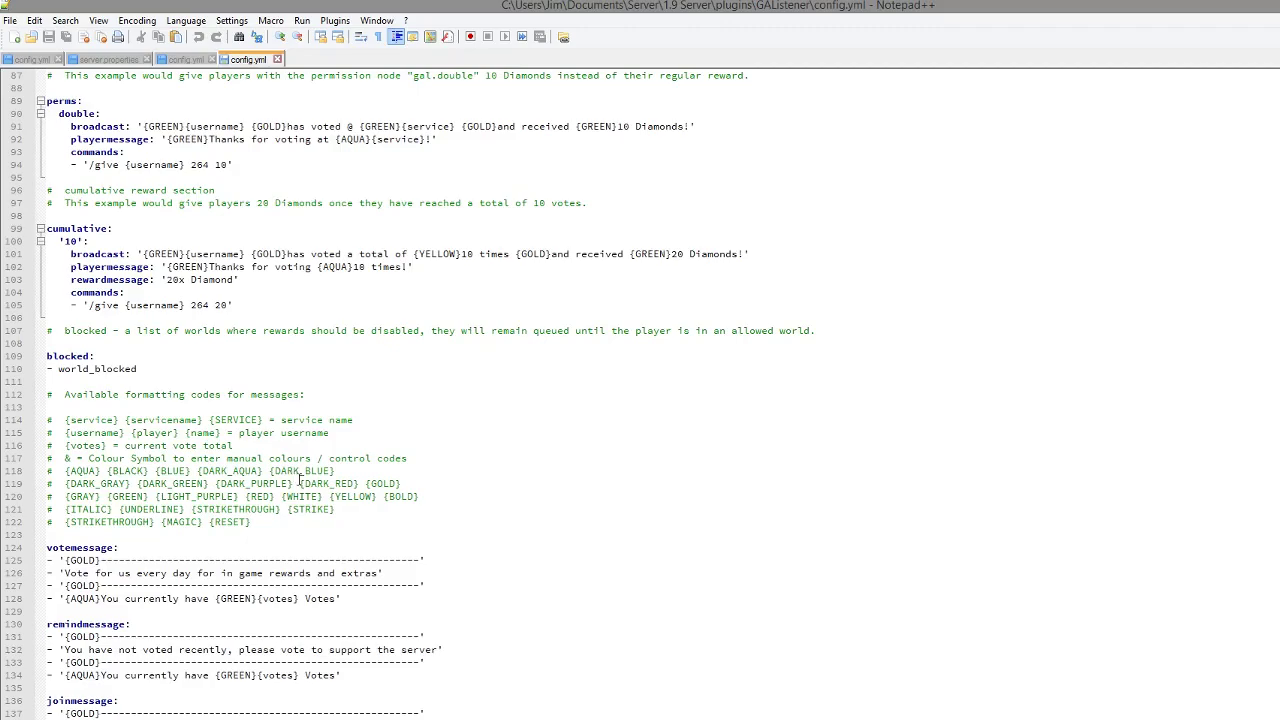
right_click(250, 60)
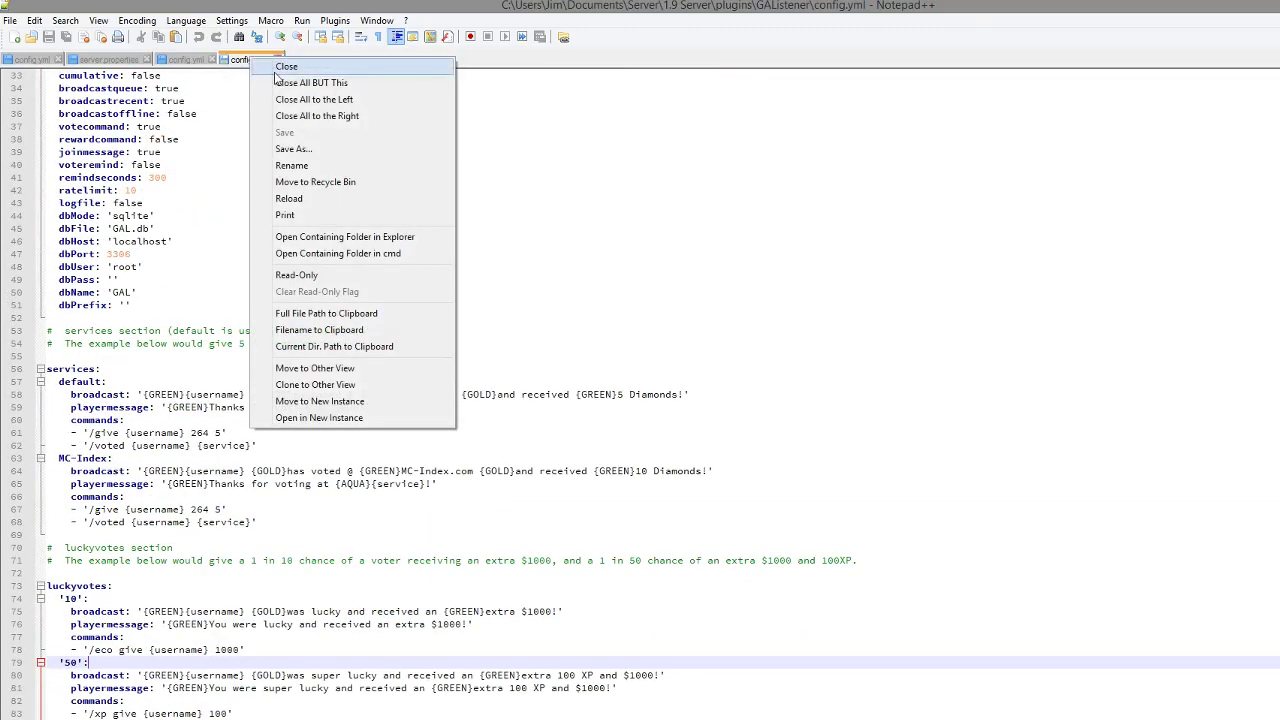
click(311, 83)
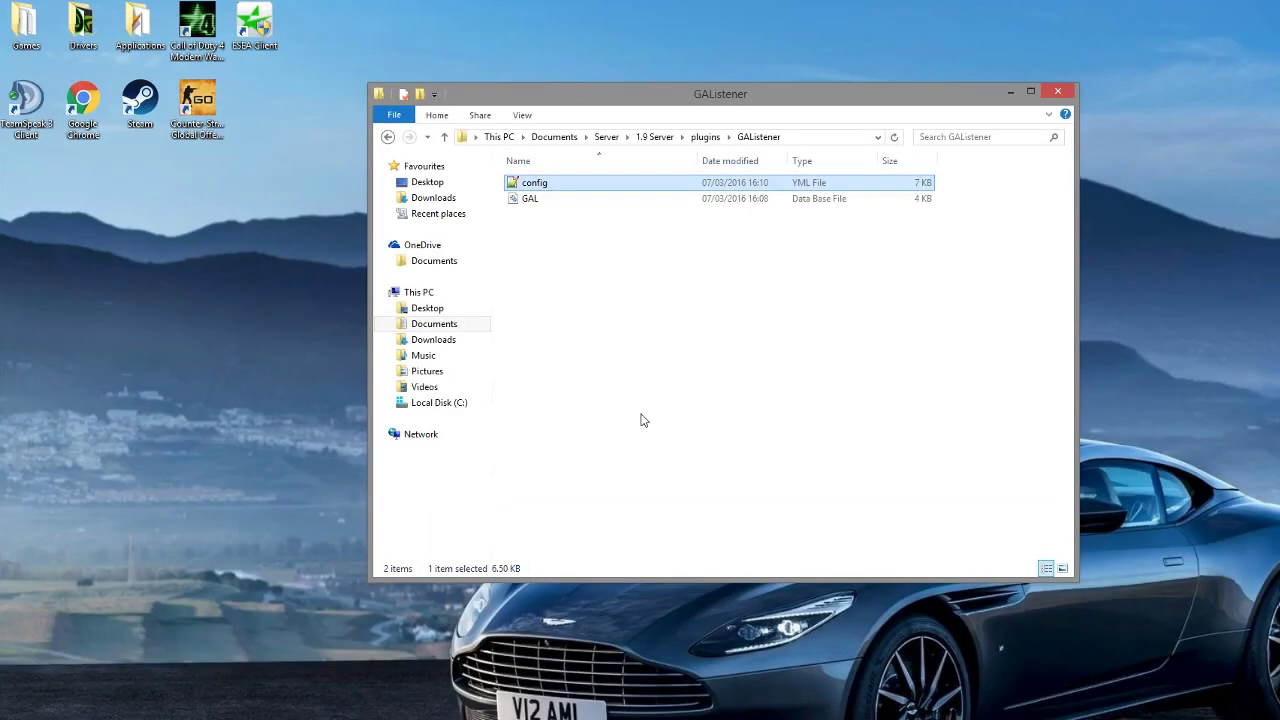
Return to the plugins folder and point out the vote gui, GAListener and votifier-1.9 JAR files, finally selecting everything.
click(706, 137)
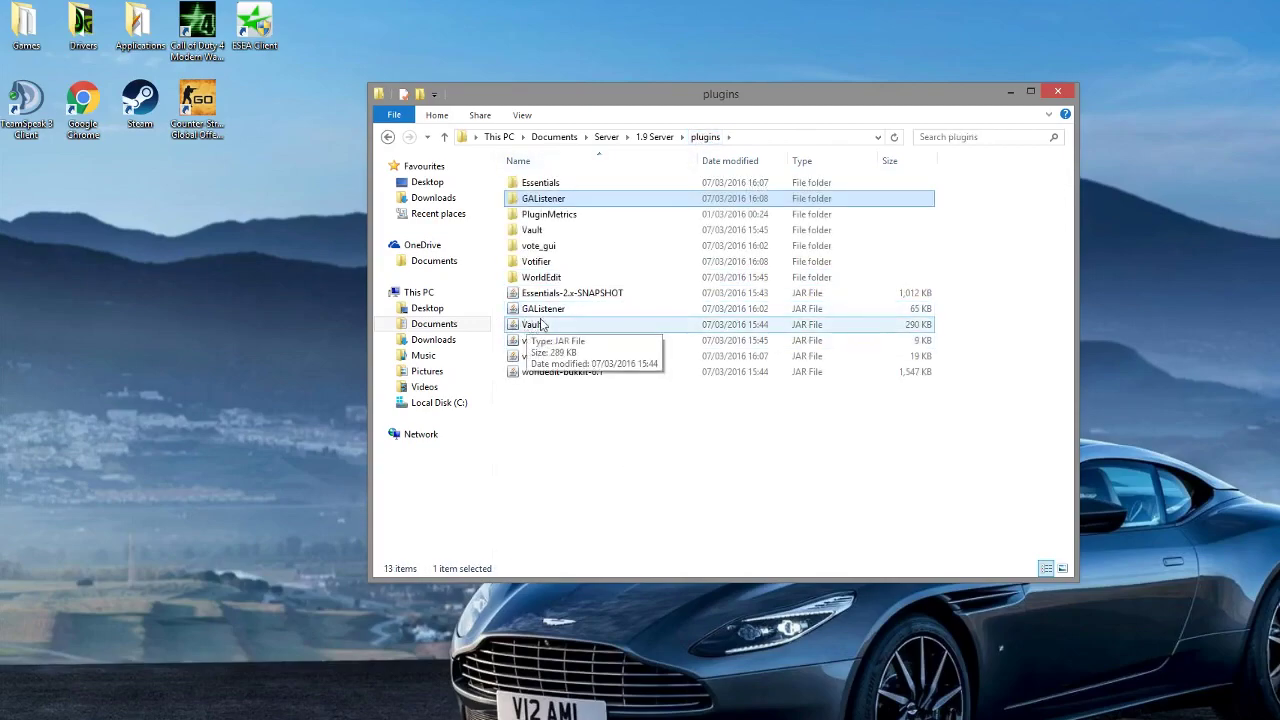
click(580, 350)
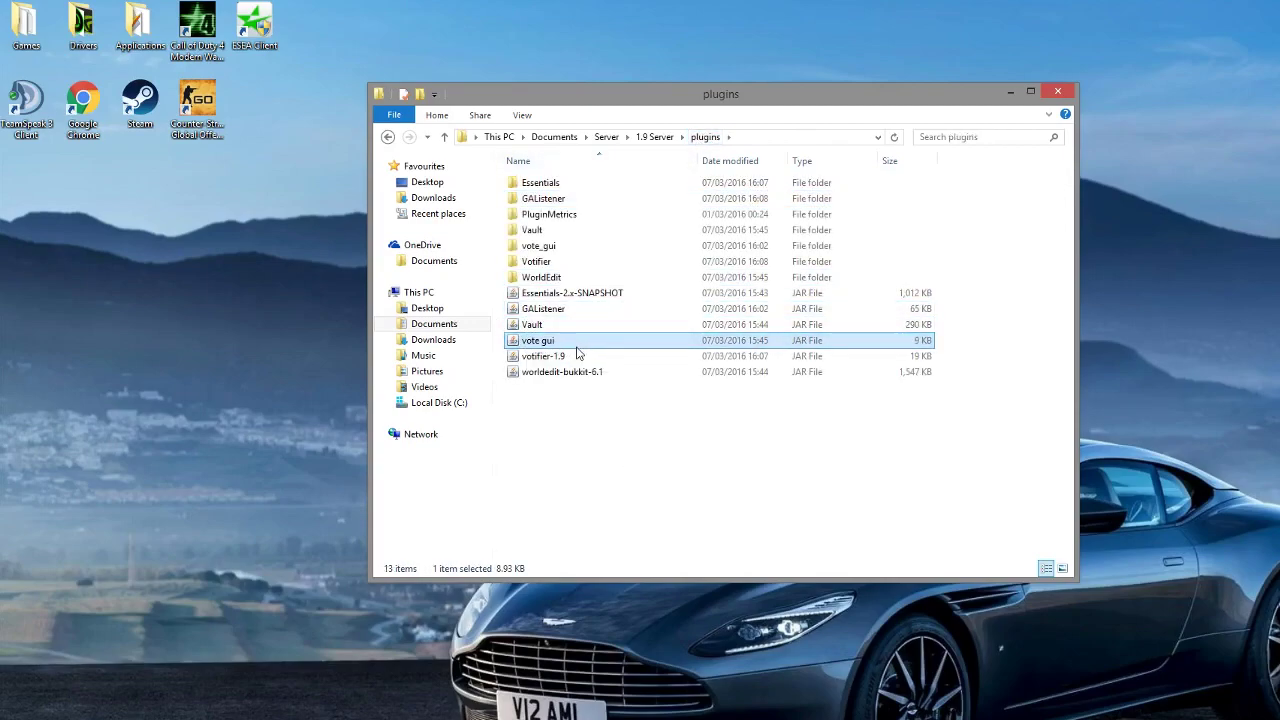
click(583, 312)
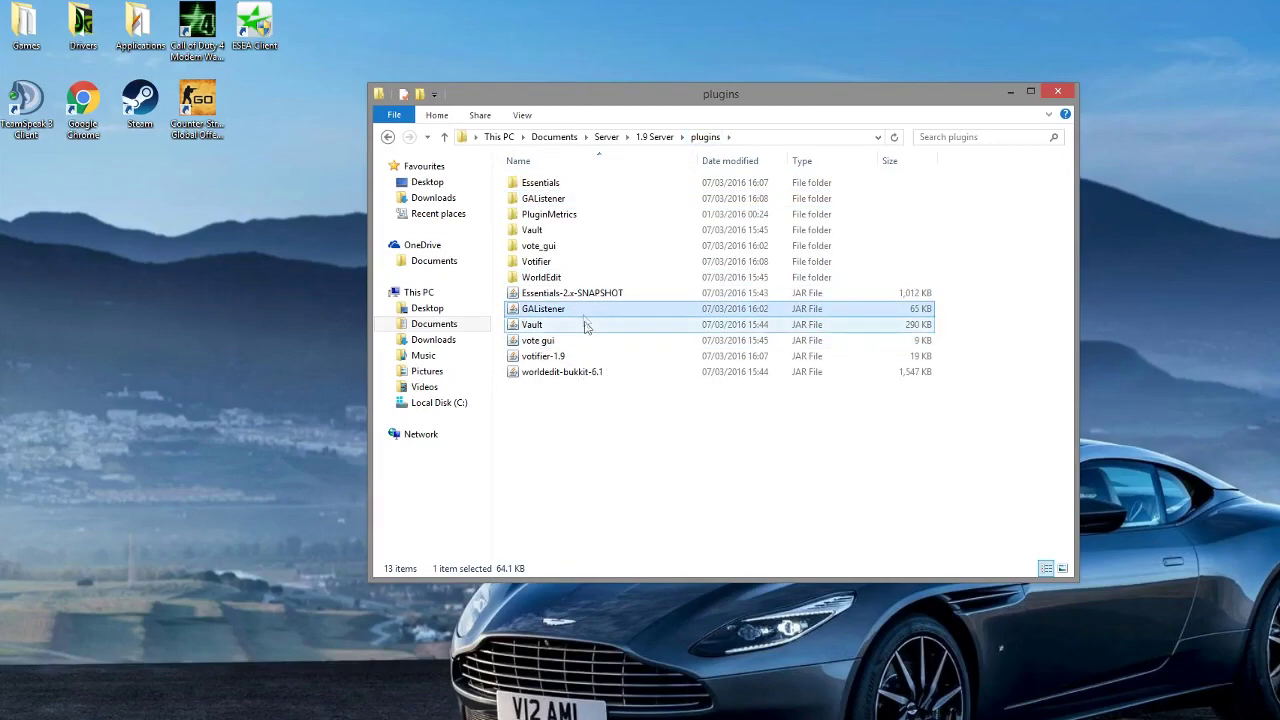
click(591, 358)
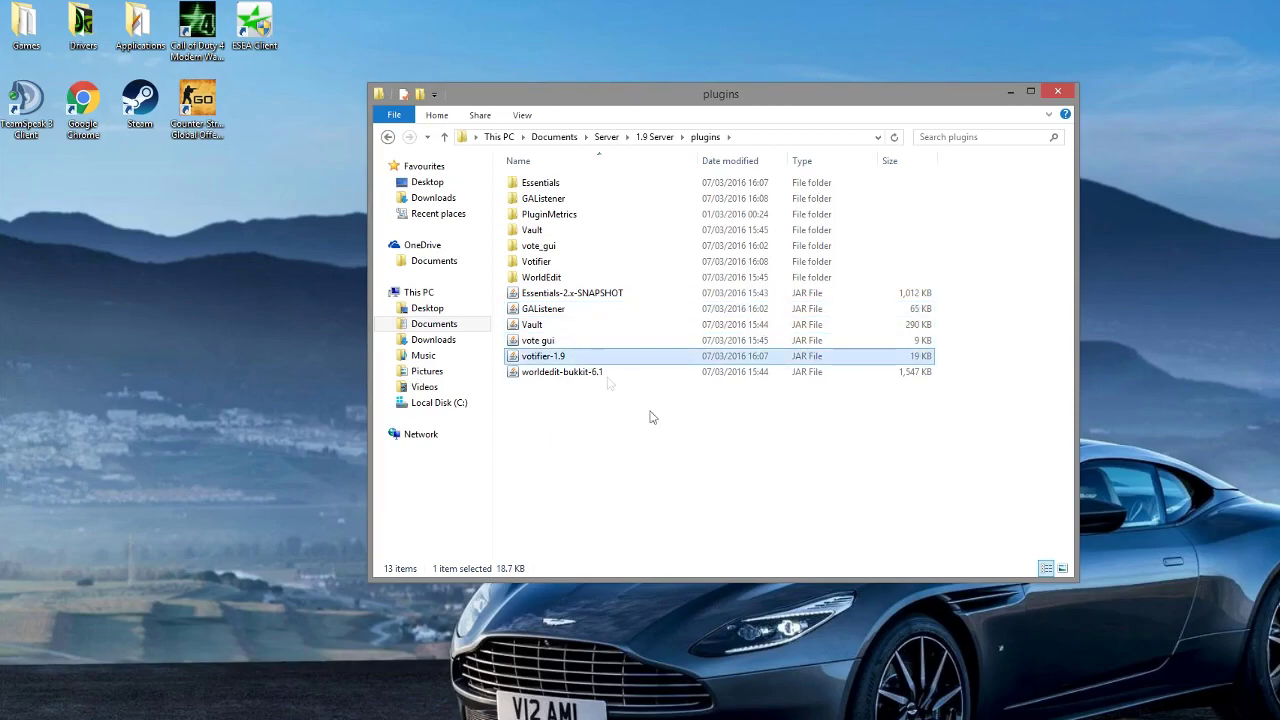
drag(900, 483, 640, 175)
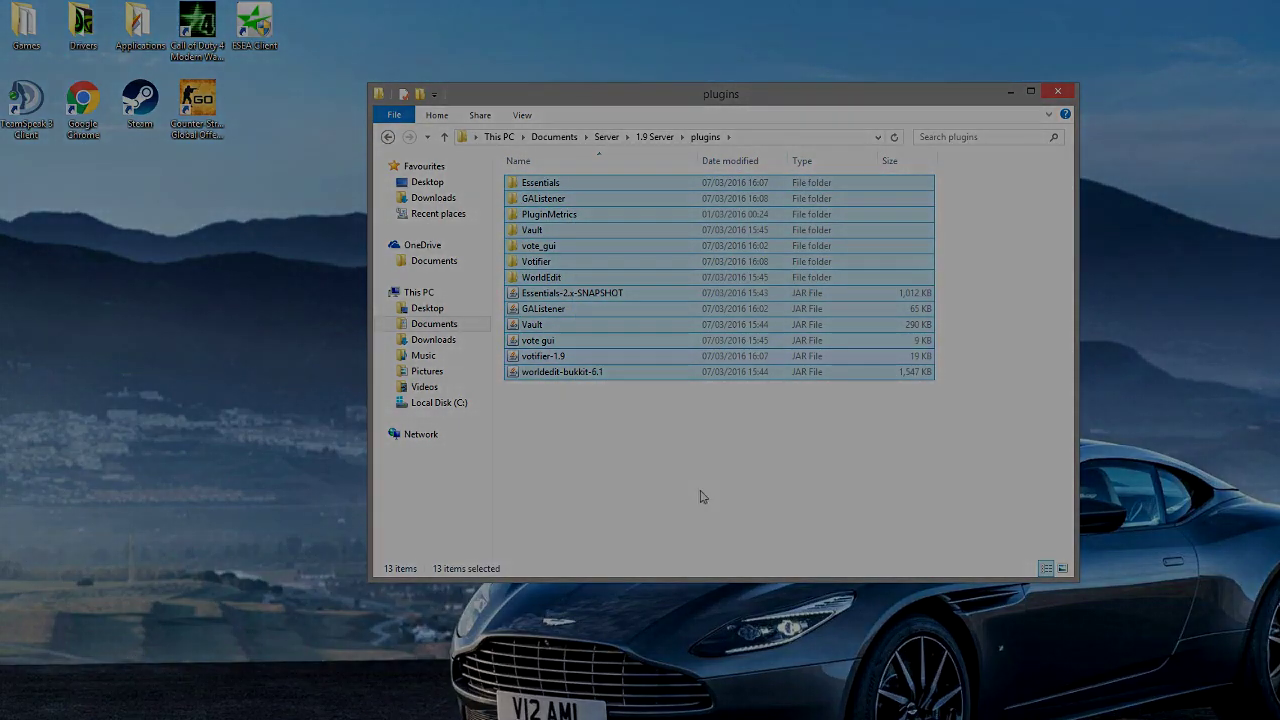